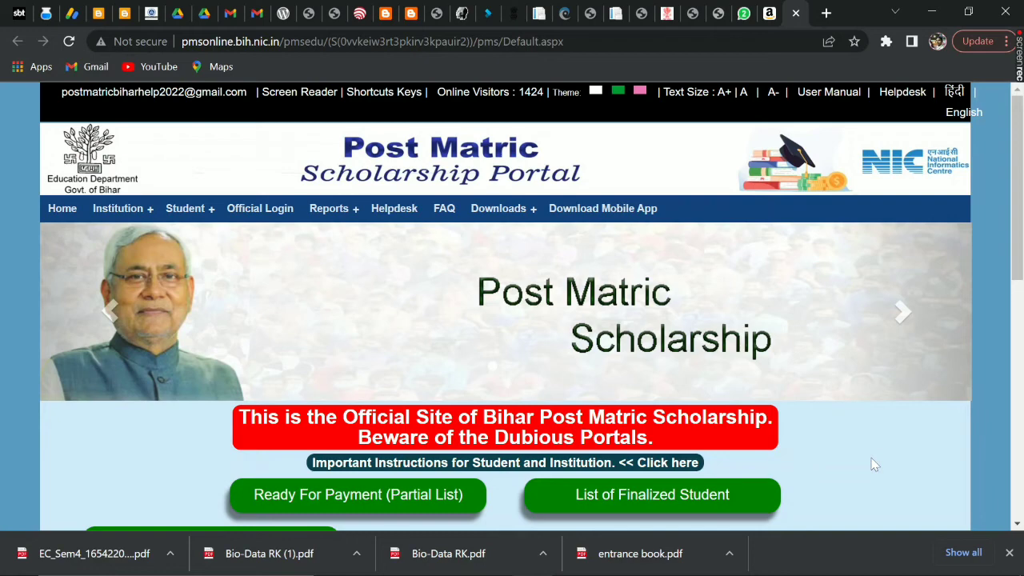
{"action": "scroll", "coordinate": [875, 464], "scroll_direction": "down", "scroll_amount": 2}
{"action": "scroll", "coordinate": [874, 464], "scroll_direction": "up", "scroll_amount": 2}
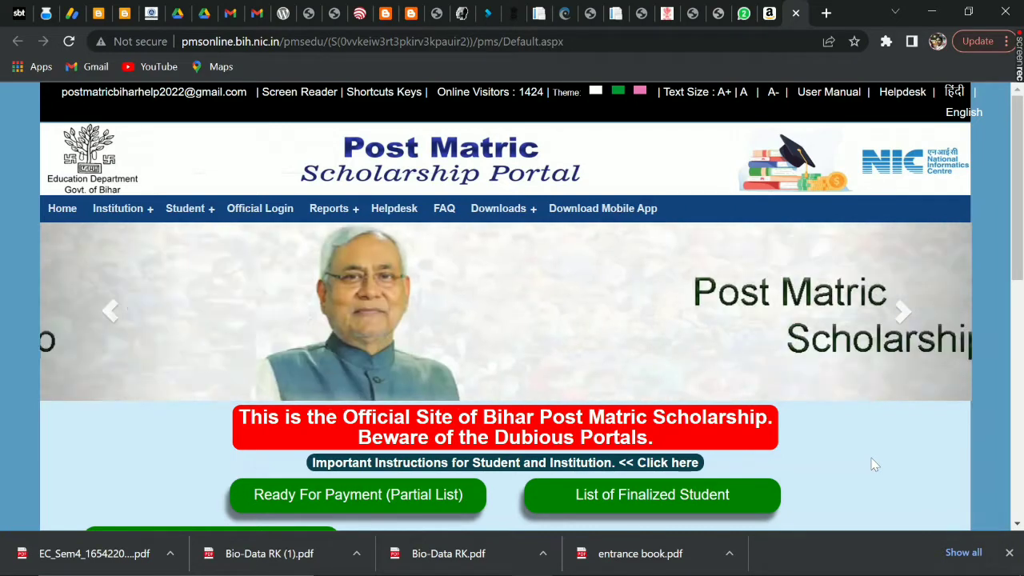
{"action": "scroll", "coordinate": [875, 465], "scroll_direction": "down", "scroll_amount": 3}
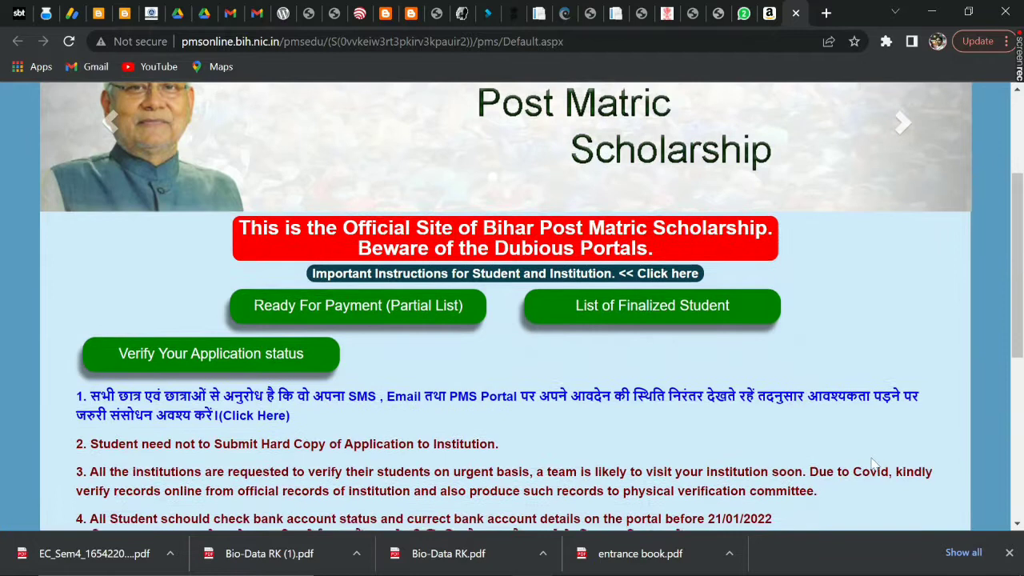
{"action": "scroll", "coordinate": [874, 465], "scroll_direction": "up", "scroll_amount": 3}
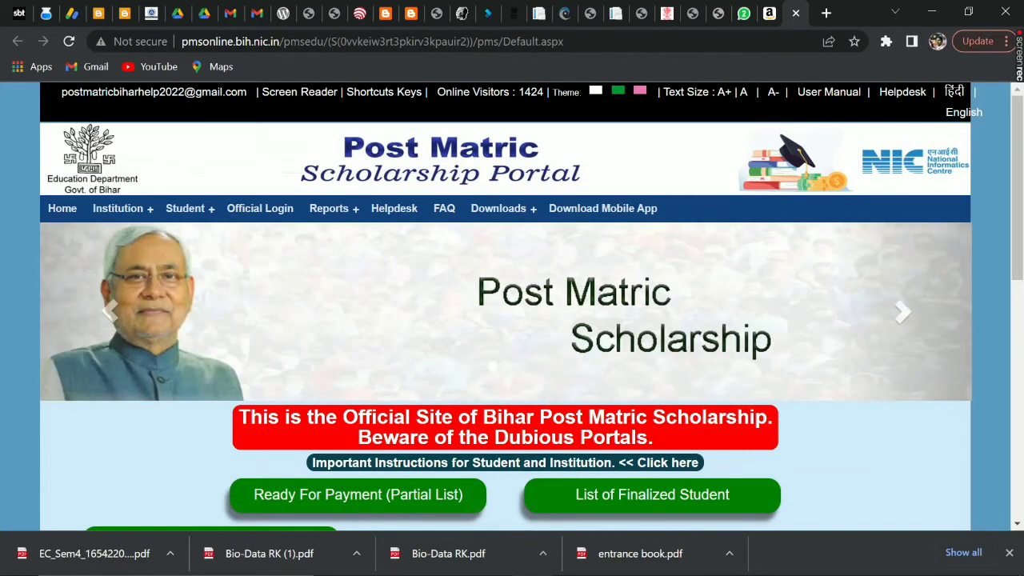
Step: Switch to WhatsApp Web and read the scholarship rejection messages in the student's shared screenshot, including the rejection reason and correction request
{"action": "key", "text": "ctrl+shift+Tab"}
{"action": "key", "text": "ctrl+shift+Tab"}
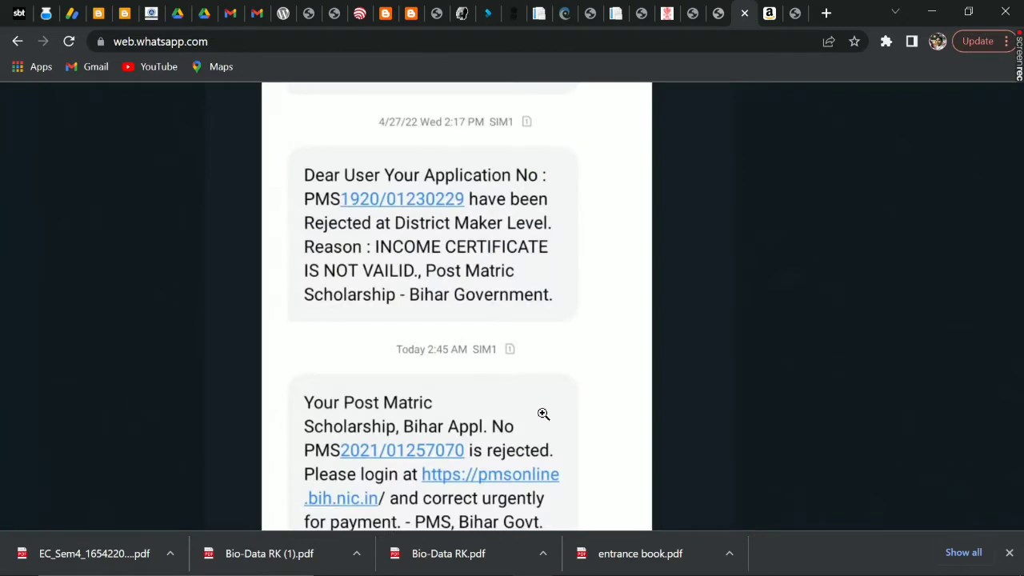
{"action": "left_click", "coordinate": [482, 229]}
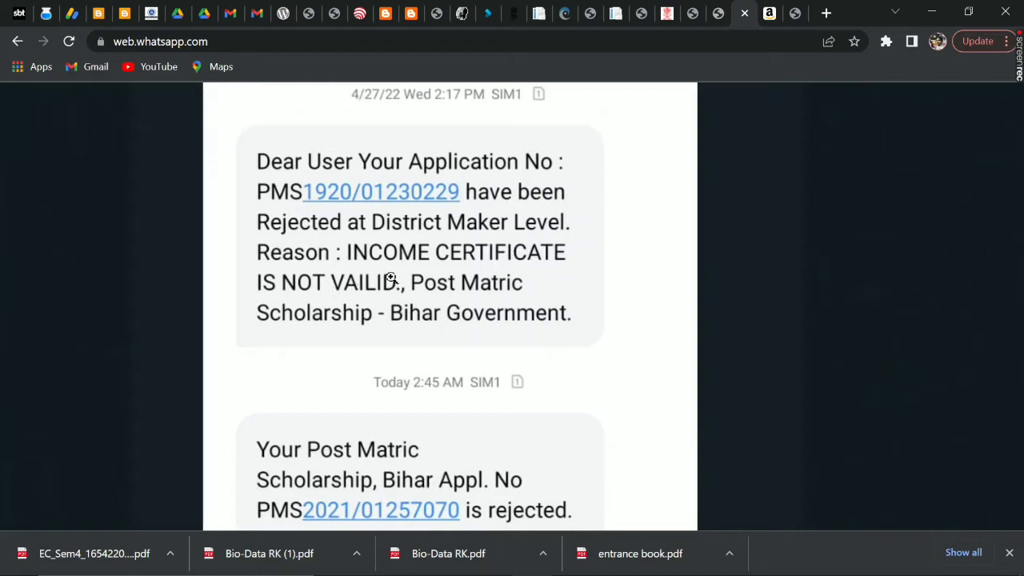
{"action": "left_click", "coordinate": [470, 258]}
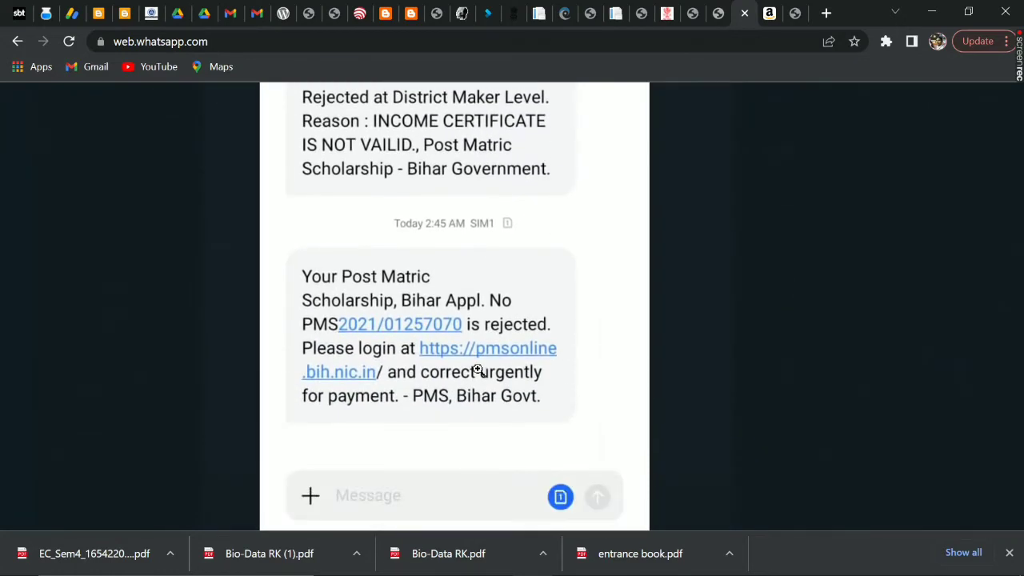
{"action": "left_click", "coordinate": [477, 368]}
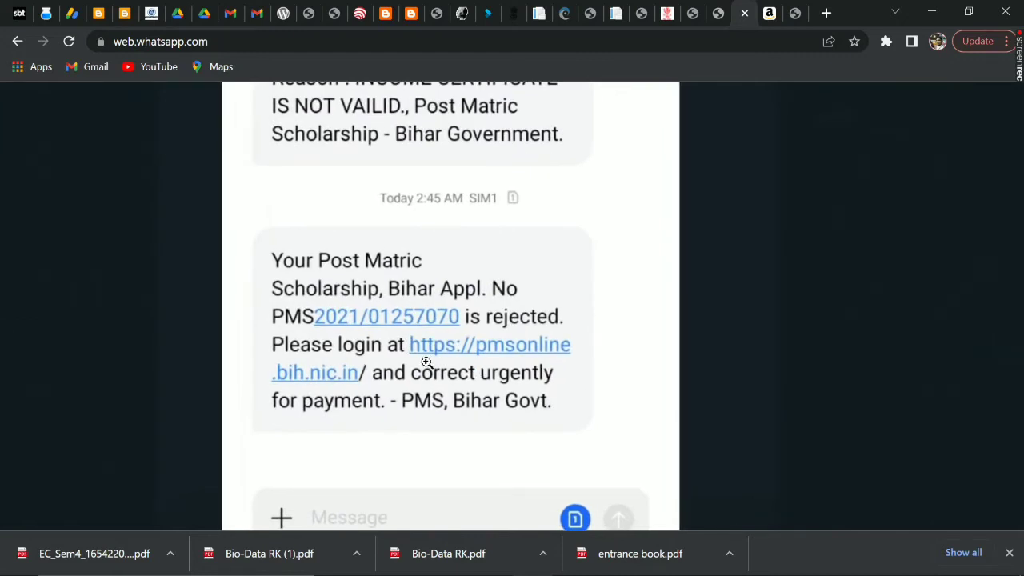
{"action": "left_click", "coordinate": [300, 269]}
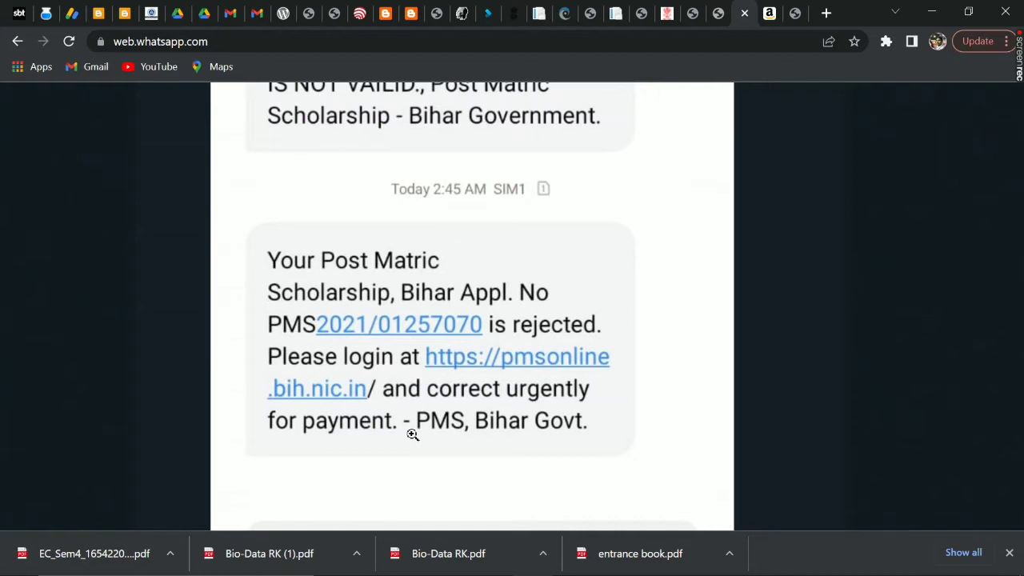
{"action": "scroll", "coordinate": [412, 434], "scroll_direction": "down", "scroll_amount": 4}
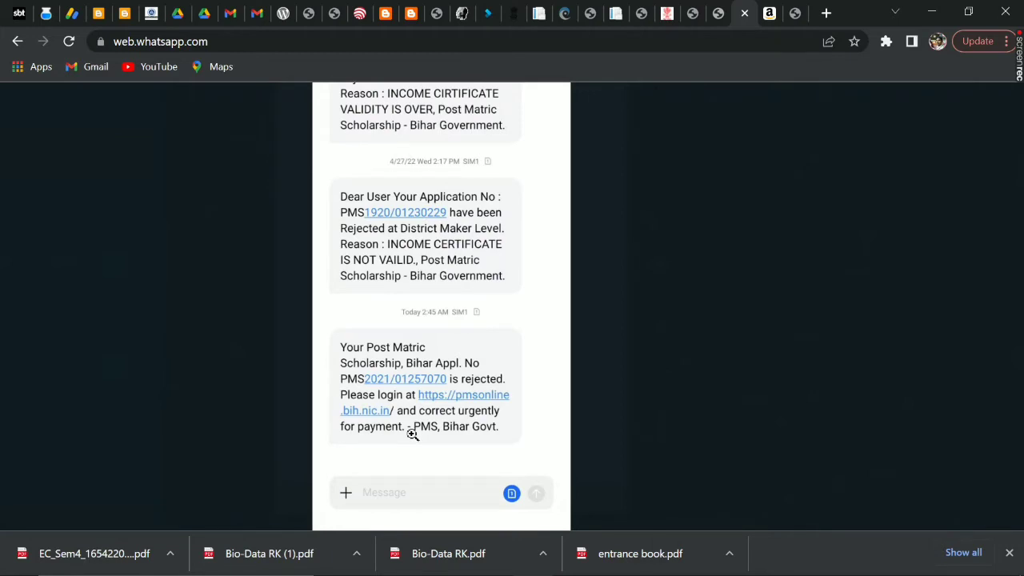
{"action": "left_click", "coordinate": [686, 392]}
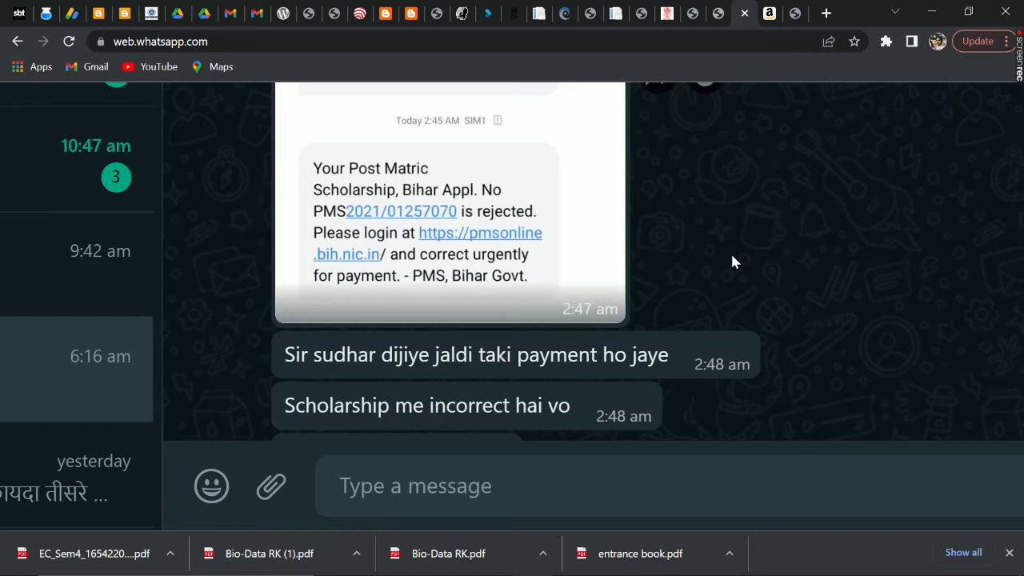
{"action": "scroll", "coordinate": [731, 256], "scroll_direction": "up", "scroll_amount": 2}
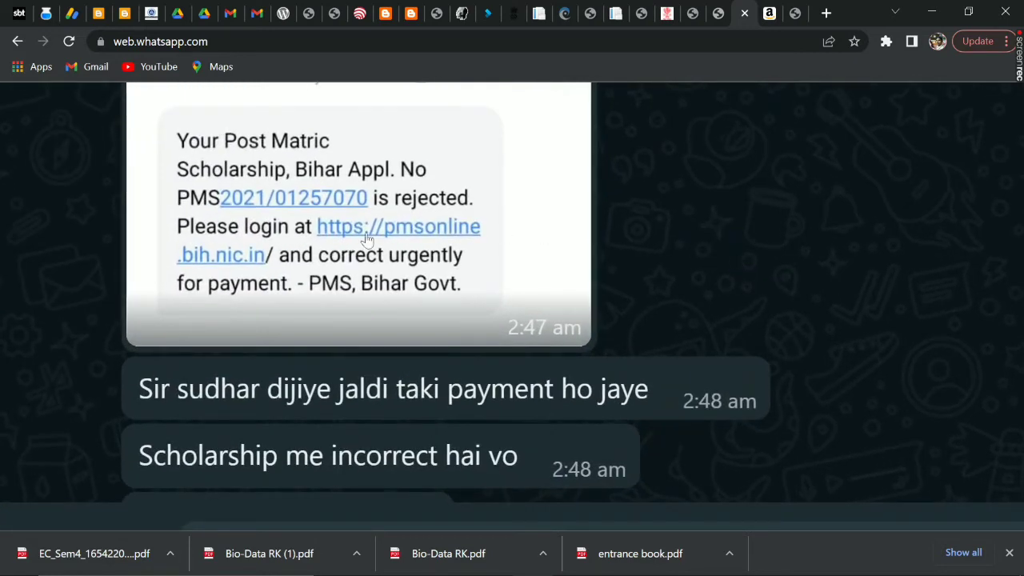
{"action": "scroll", "coordinate": [366, 239], "scroll_direction": "up", "scroll_amount": 1}
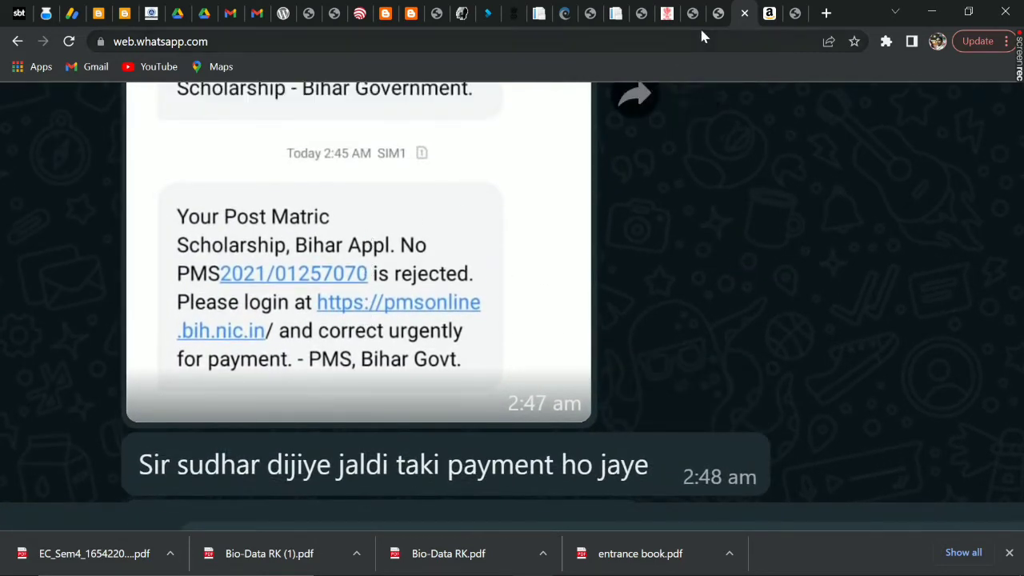
Step: Return to the Post Matric Scholarship portal and open the login page for already registered BC/EBC students
{"action": "left_click", "coordinate": [801, 14]}
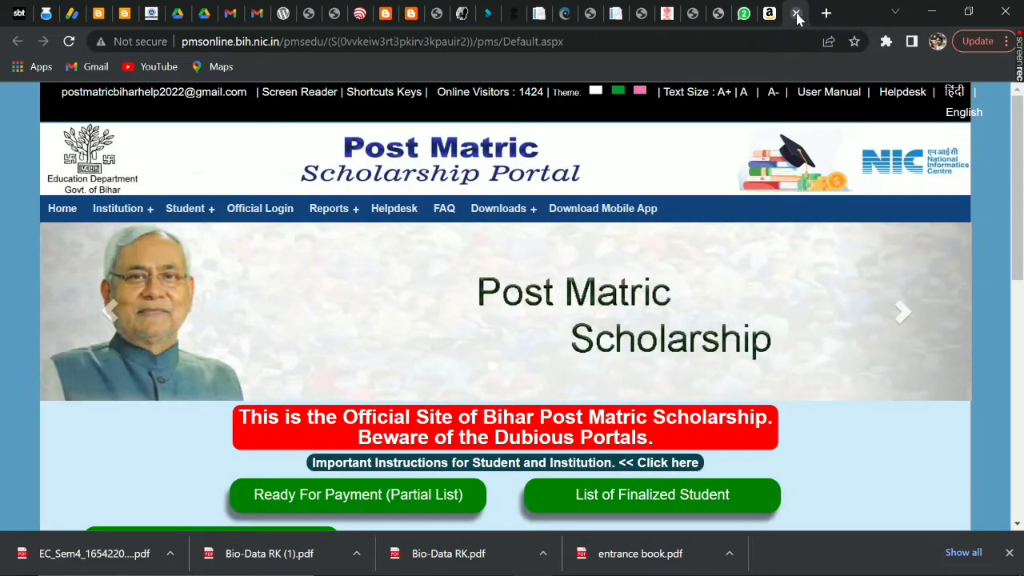
{"action": "scroll", "coordinate": [549, 300], "scroll_direction": "down", "scroll_amount": 3}
{"action": "scroll", "coordinate": [549, 301], "scroll_direction": "down", "scroll_amount": 5}
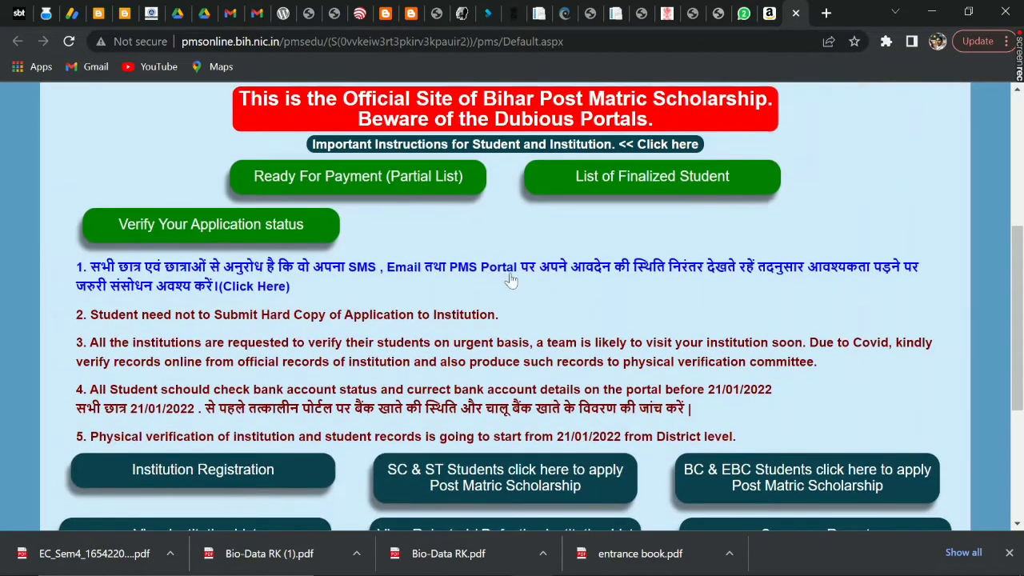
{"action": "scroll", "coordinate": [504, 260], "scroll_direction": "up", "scroll_amount": 8}
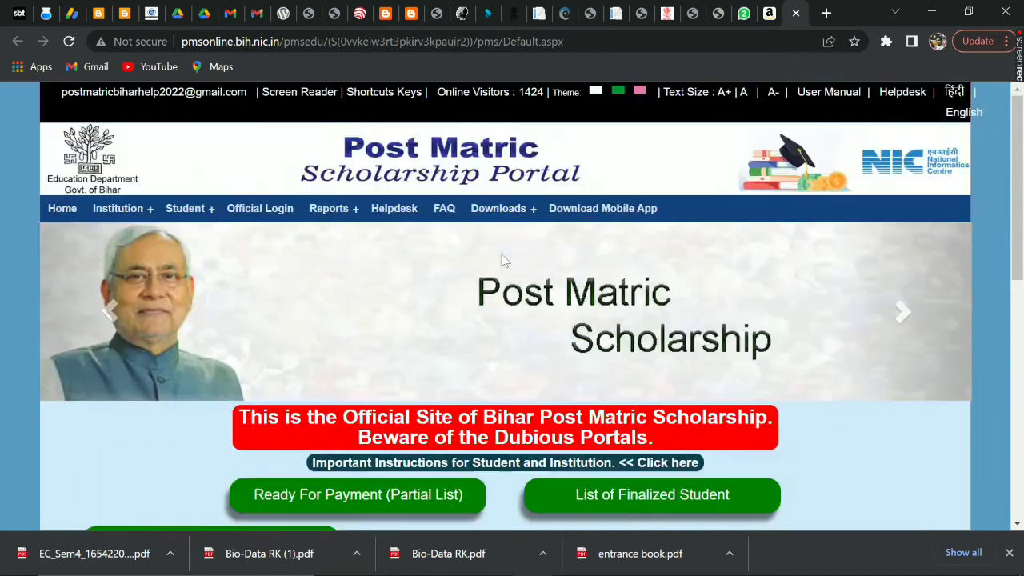
{"action": "mouse_move", "coordinate": [192, 218]}
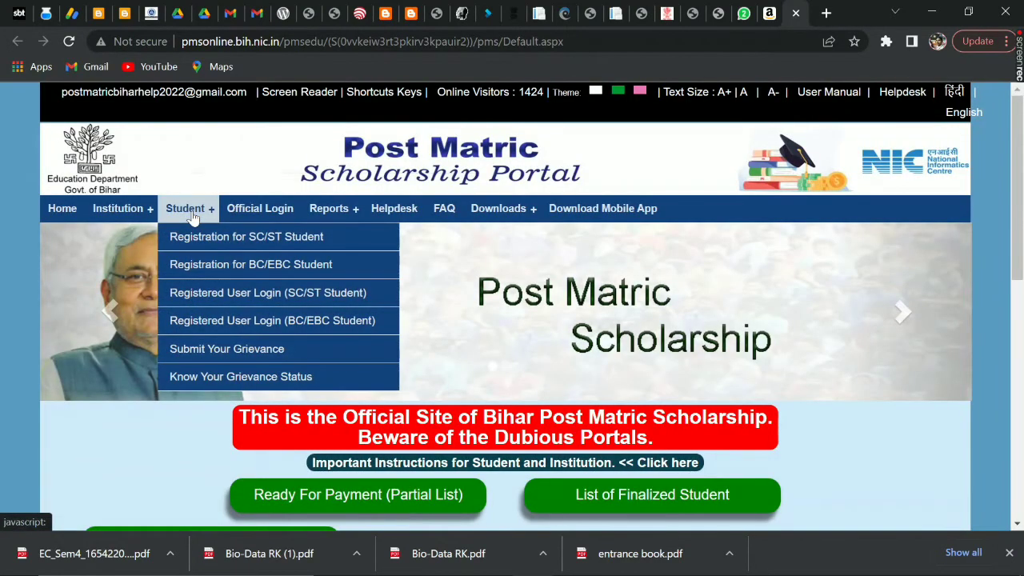
{"action": "left_click", "coordinate": [200, 265]}
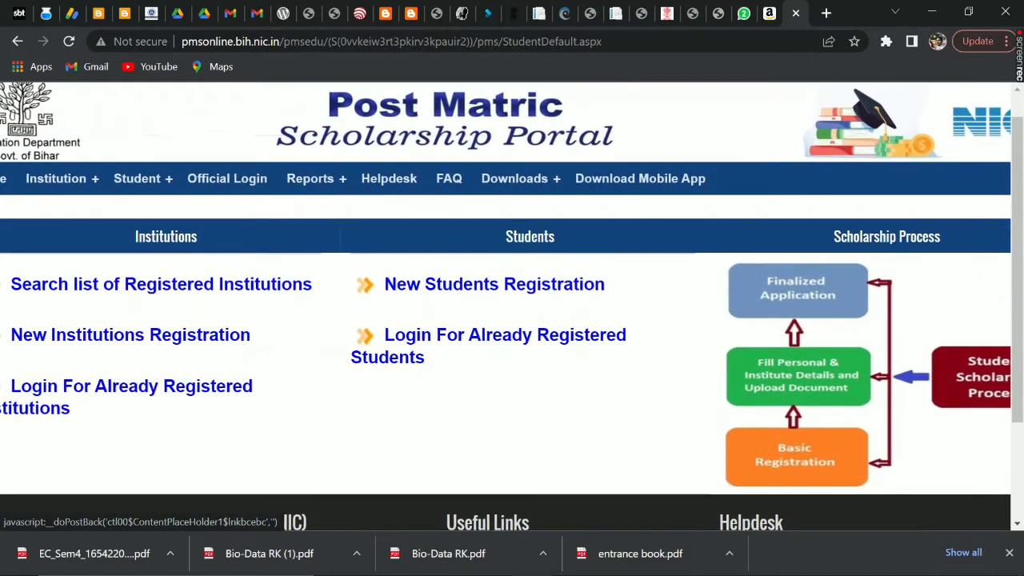
{"action": "left_click", "coordinate": [453, 346]}
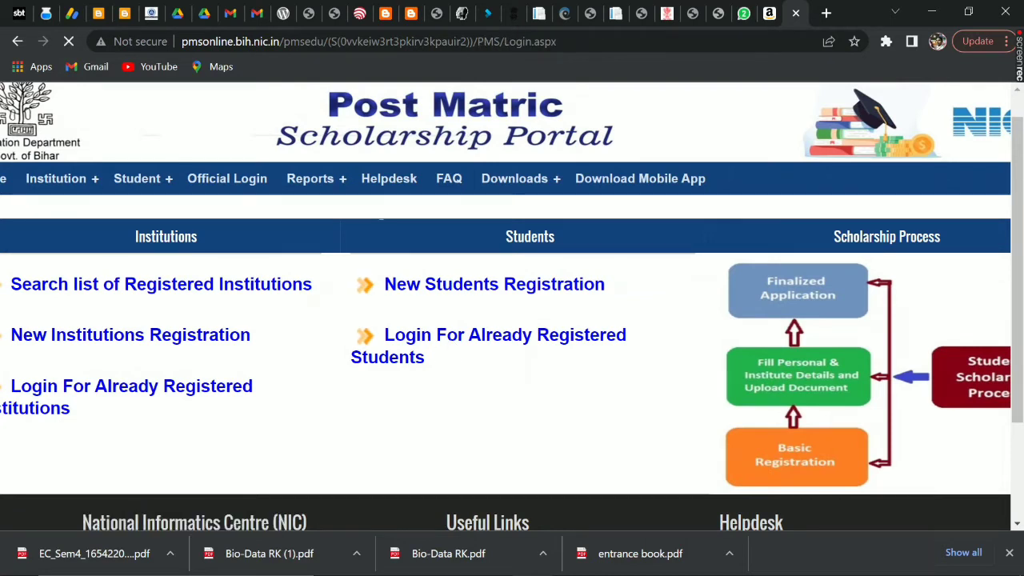
Step: Log in to the student account with the user ID, password and captcha code, and dismiss the required-fields update form without saving
{"action": "scroll", "coordinate": [512, 336], "scroll_direction": "down", "scroll_amount": 3}
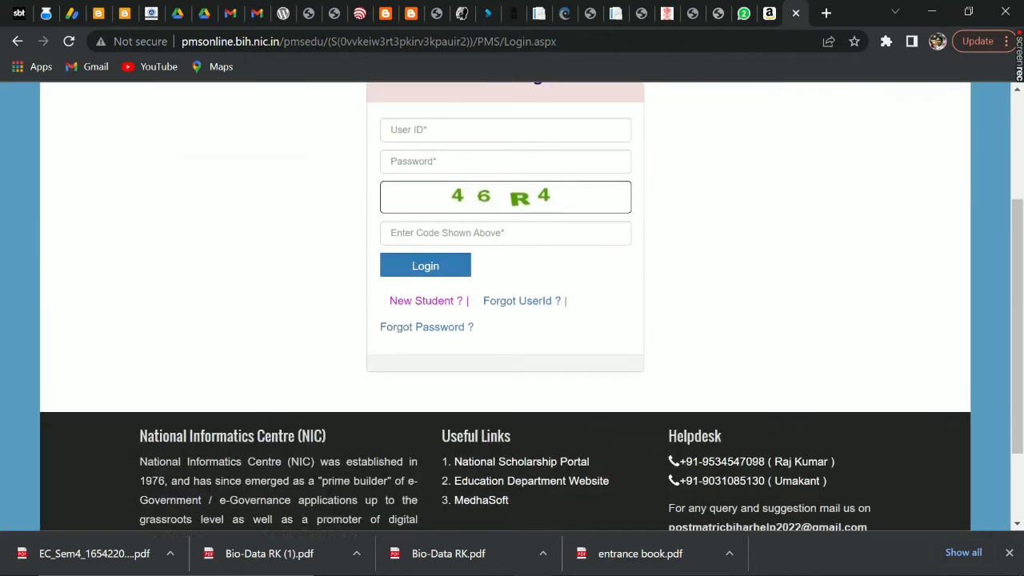
{"action": "scroll", "coordinate": [513, 336], "scroll_direction": "up", "scroll_amount": 3}
{"action": "key", "text": "ctrl+plus"}
{"action": "key", "text": "ctrl+plus"}
{"action": "key", "text": "ctrl+plus"}
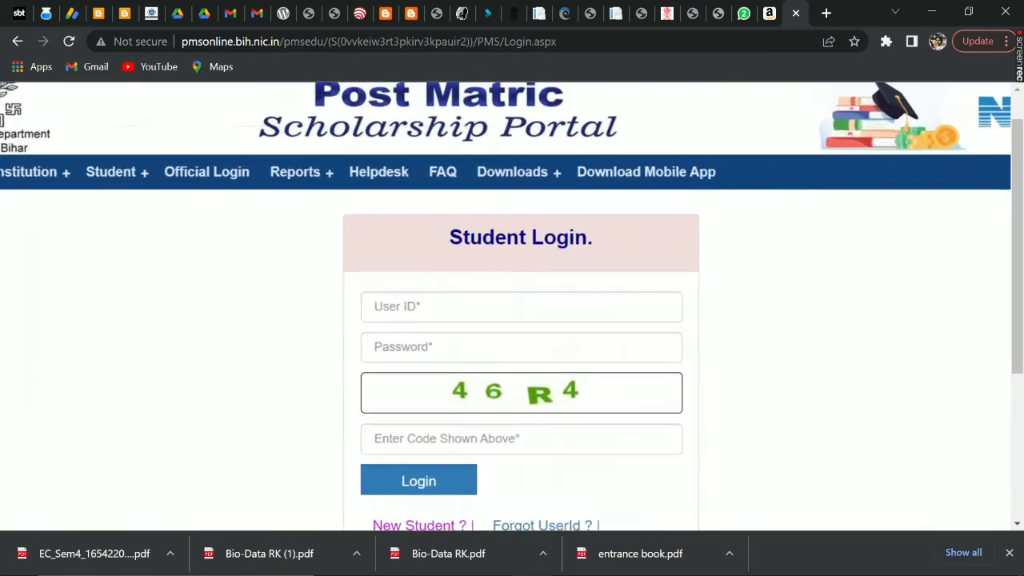
{"action": "left_click", "coordinate": [534, 301]}
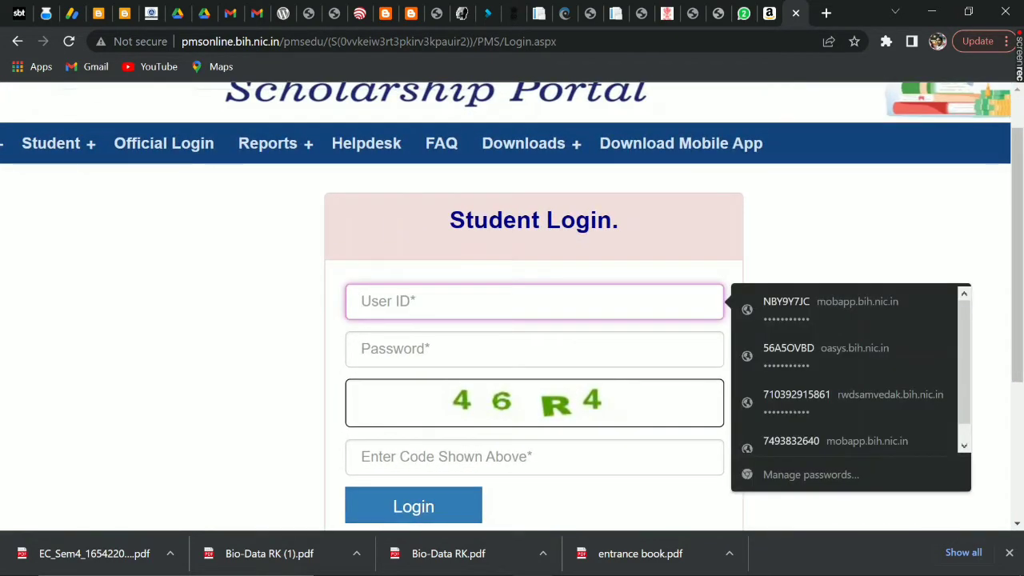
{"action": "left_click", "coordinate": [513, 349]}
{"action": "left_click", "coordinate": [776, 338]}
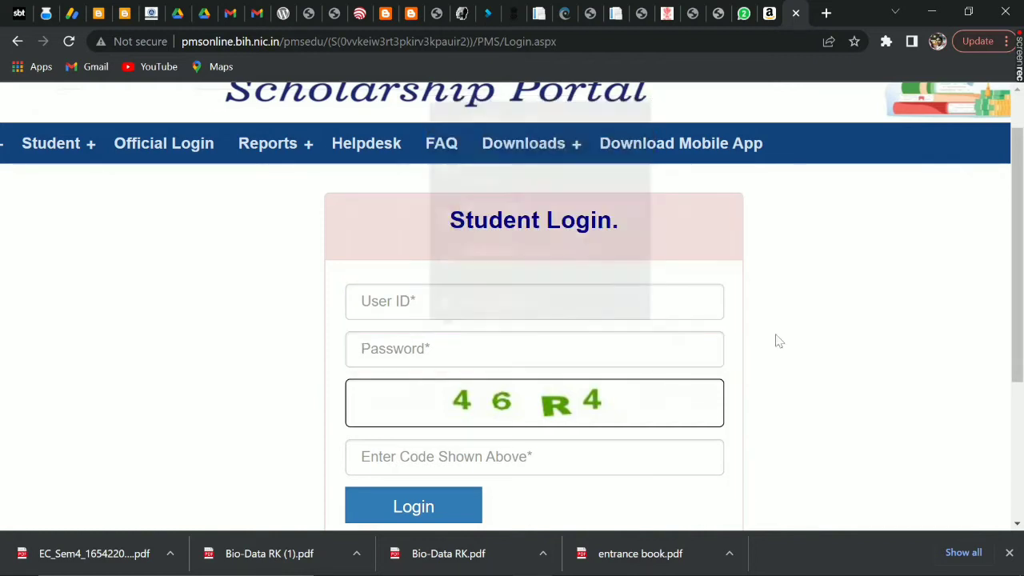
{"action": "key", "text": "ctrl+minus"}
{"action": "key", "text": "ctrl+minus"}
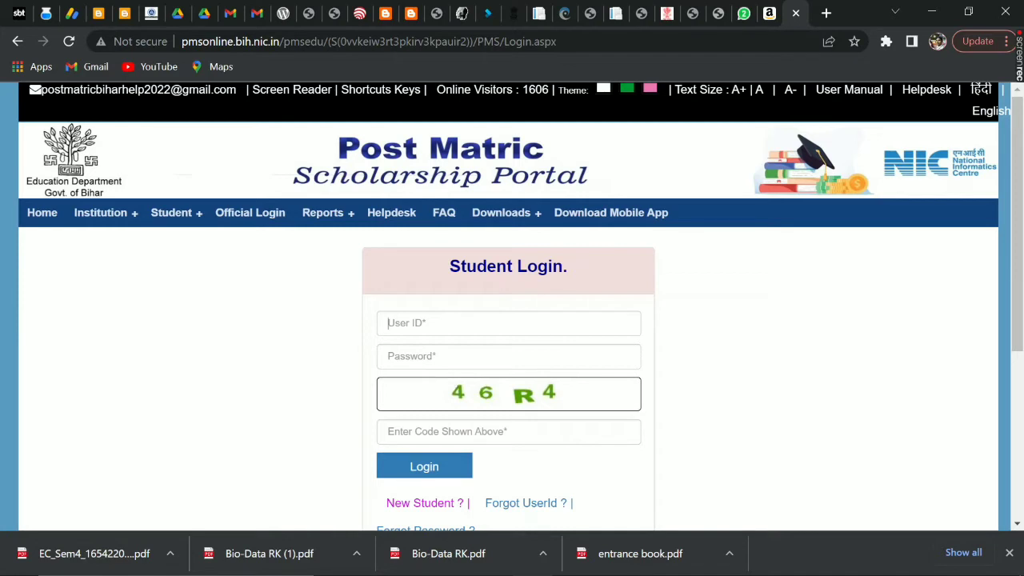
{"action": "left_click", "coordinate": [509, 324]}
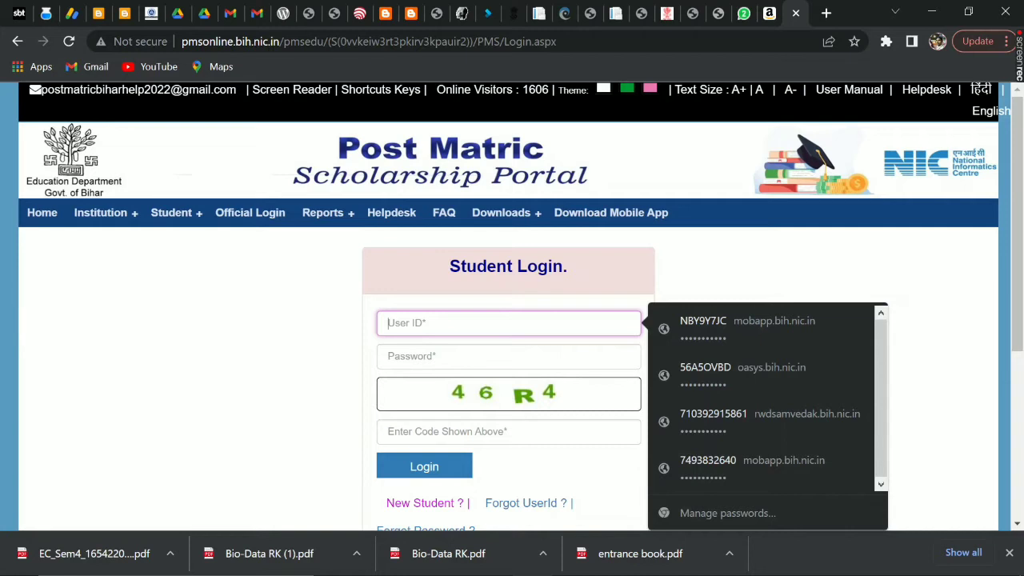
{"action": "left_click", "coordinate": [432, 468]}
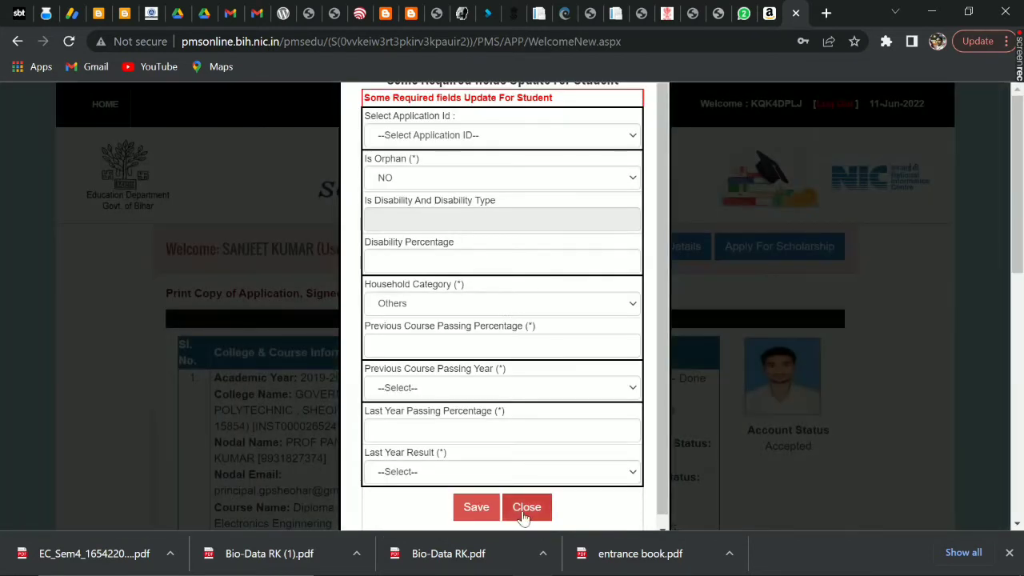
{"action": "left_click", "coordinate": [525, 511]}
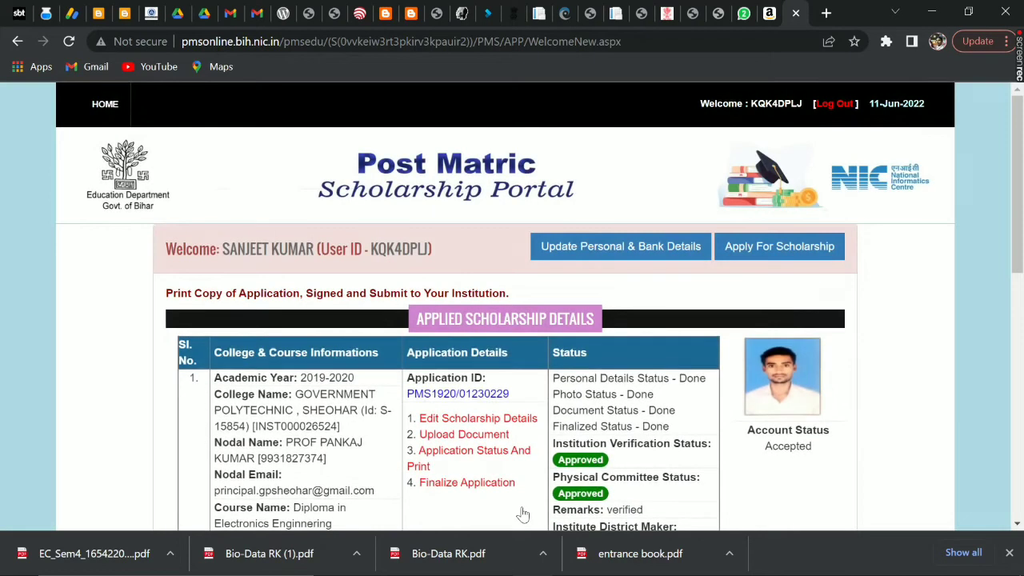
Step: Examine the verification statuses and available actions of the 2019-2020 and 2020-2021 scholarship applications
{"action": "left_click_drag", "start_coordinate": [521, 513], "coordinate": [672, 319]}
{"action": "left_click", "coordinate": [677, 300]}
{"action": "scroll", "coordinate": [677, 299], "scroll_direction": "down", "scroll_amount": 3}
{"action": "scroll", "coordinate": [676, 304], "scroll_direction": "down", "scroll_amount": 3}
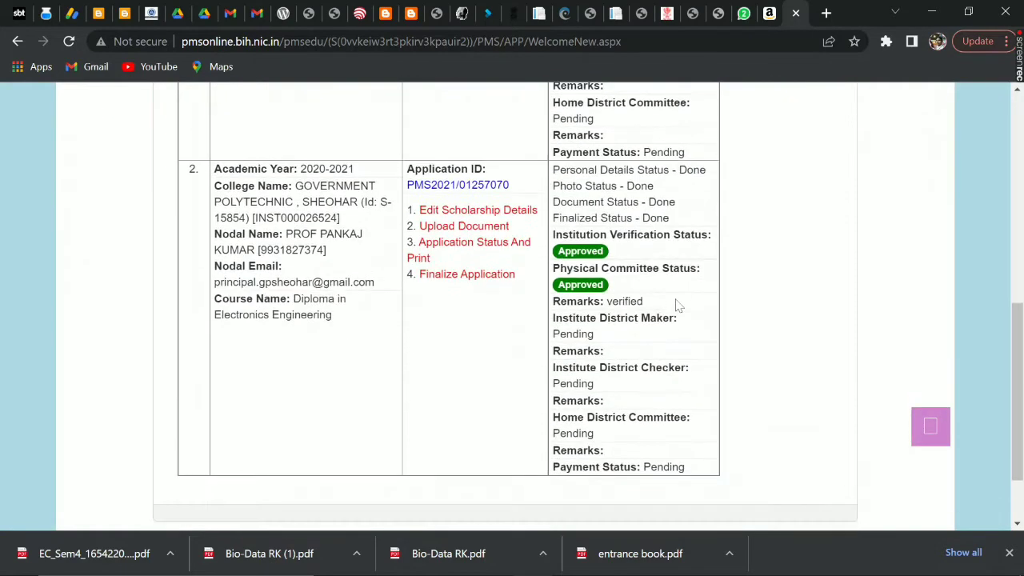
{"action": "scroll", "coordinate": [676, 304], "scroll_direction": "up", "scroll_amount": 4}
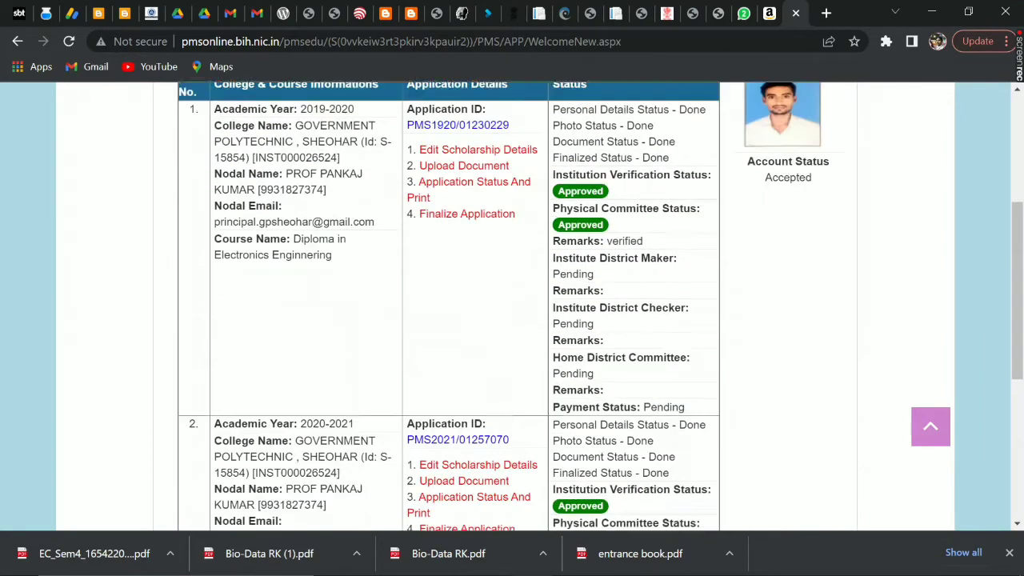
{"action": "scroll", "coordinate": [461, 382], "scroll_direction": "up", "scroll_amount": 5}
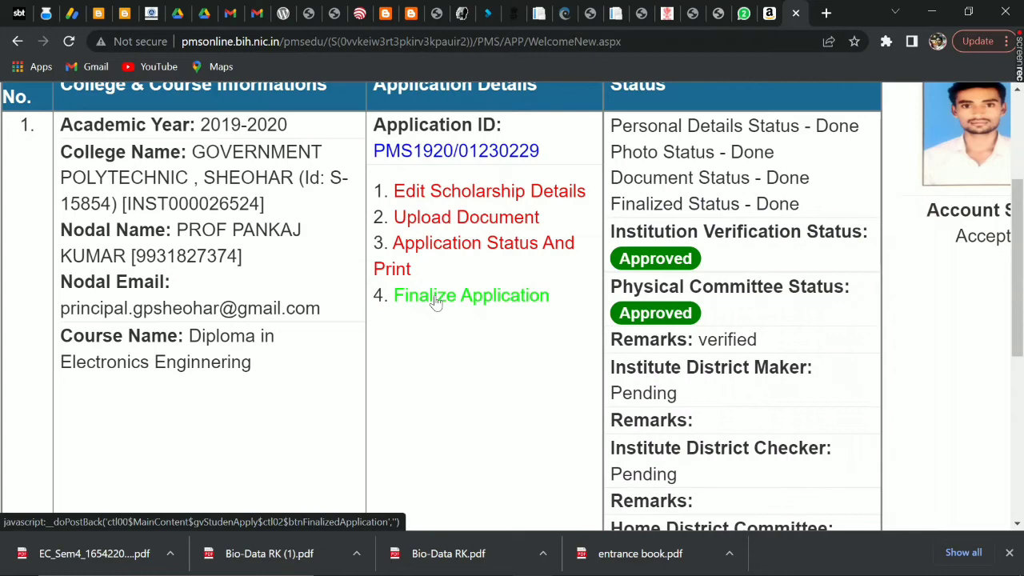
{"action": "scroll", "coordinate": [436, 302], "scroll_direction": "up", "scroll_amount": 1}
{"action": "scroll", "coordinate": [490, 398], "scroll_direction": "up", "scroll_amount": 2}
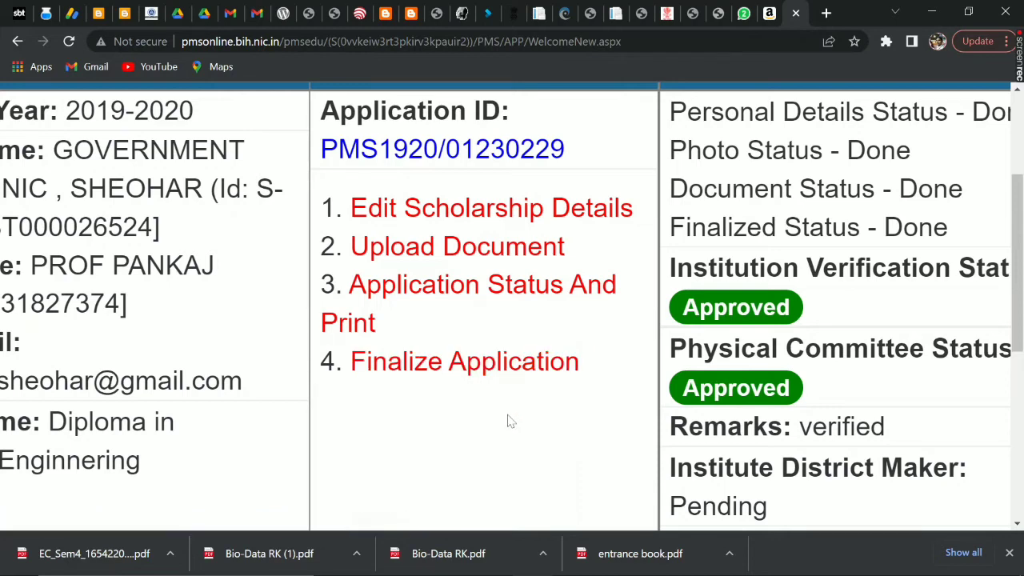
Step: Open the document upload form of the 2019-2020 application and review its certificate entries, issue dates and fee fields
{"action": "scroll", "coordinate": [513, 412], "scroll_direction": "down", "scroll_amount": 3}
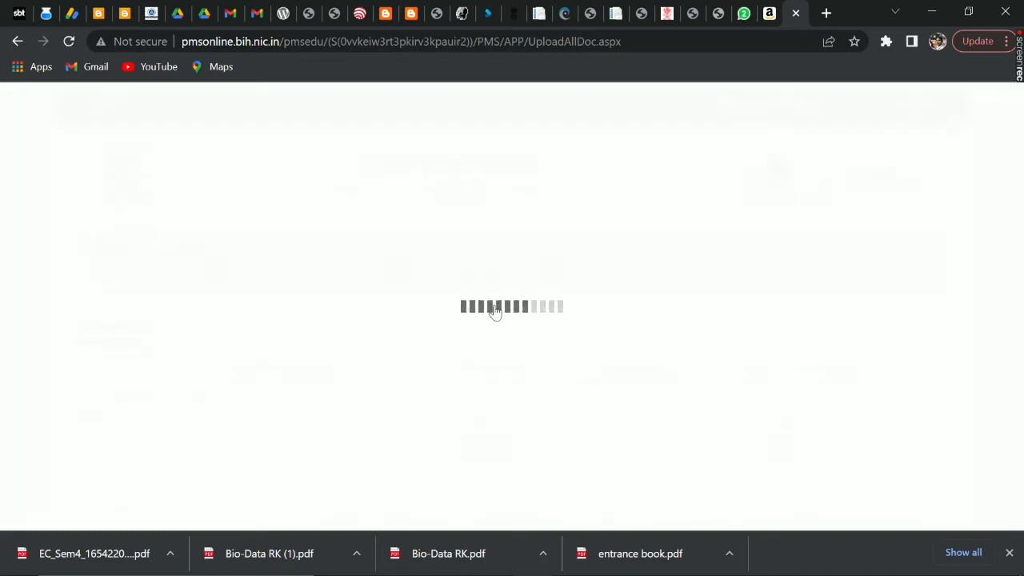
{"action": "scroll", "coordinate": [495, 311], "scroll_direction": "down", "scroll_amount": 2}
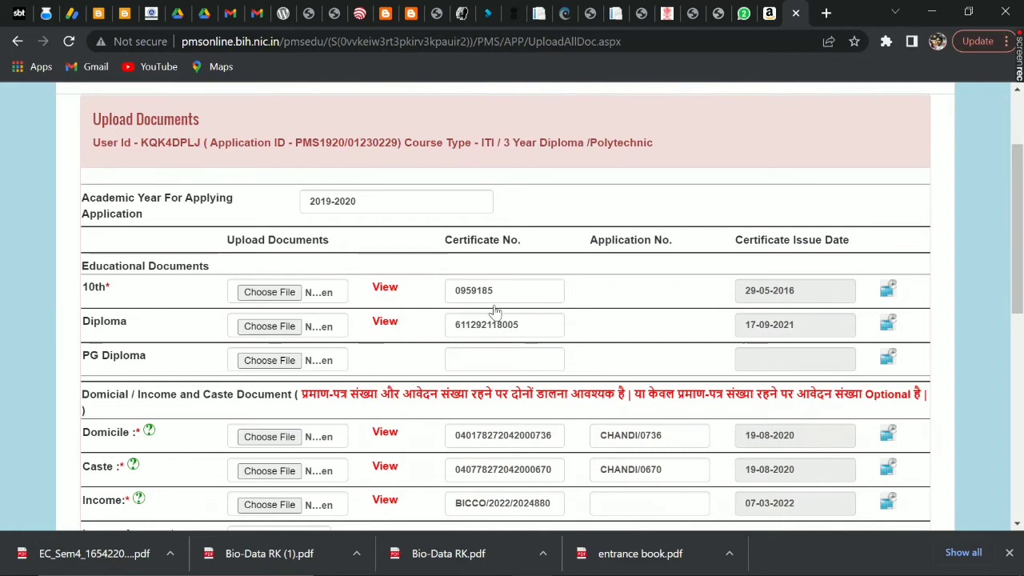
{"action": "scroll", "coordinate": [495, 311], "scroll_direction": "down", "scroll_amount": 3}
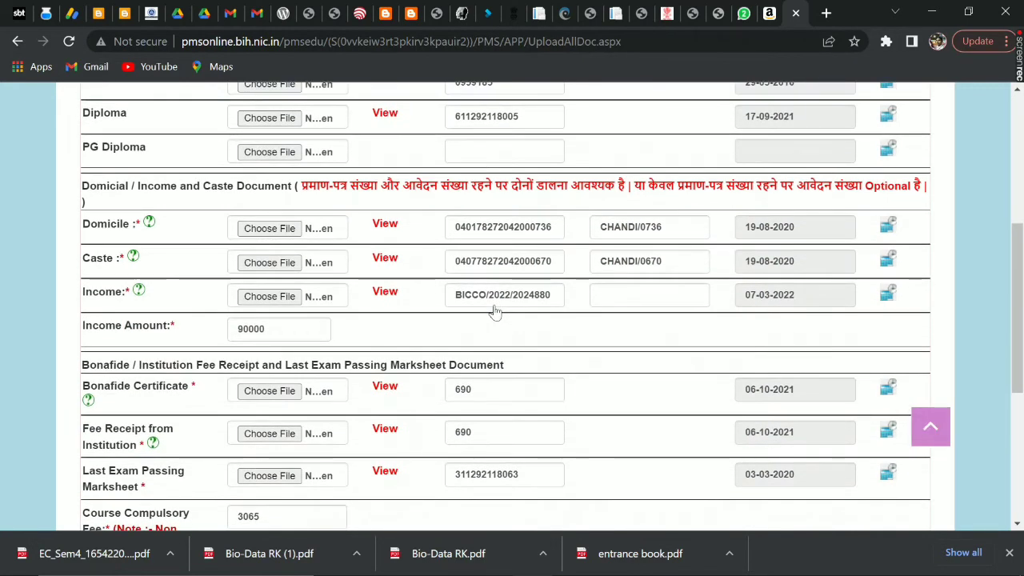
{"action": "scroll", "coordinate": [496, 311], "scroll_direction": "down", "scroll_amount": 2}
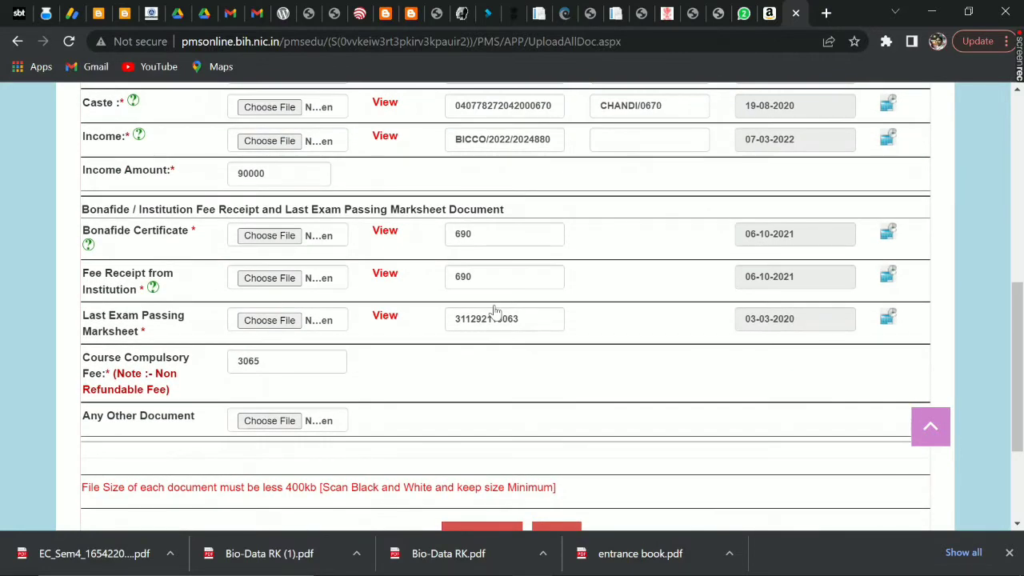
{"action": "scroll", "coordinate": [495, 311], "scroll_direction": "up", "scroll_amount": 6}
{"action": "scroll", "coordinate": [495, 311], "scroll_direction": "down", "scroll_amount": 4}
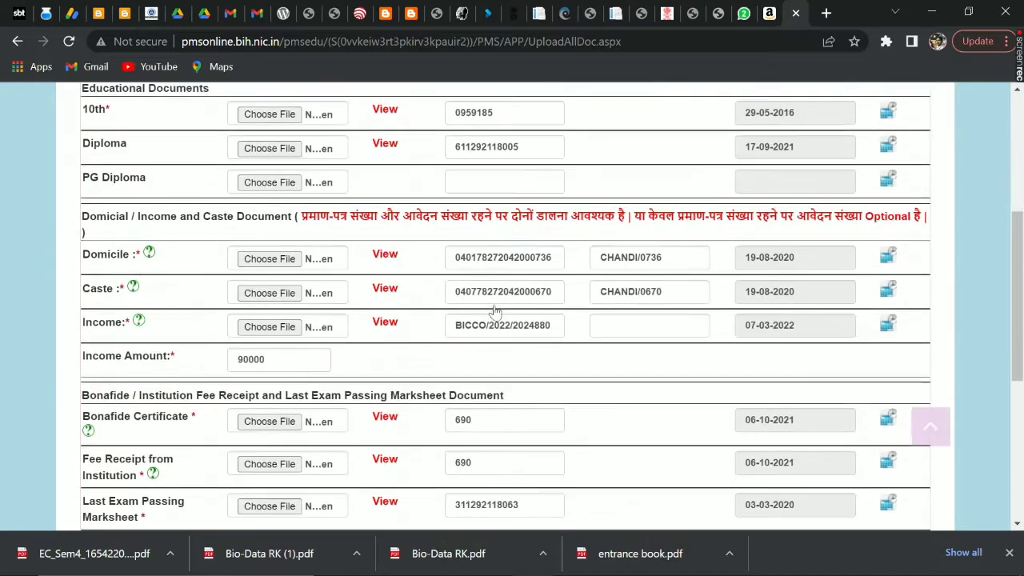
Step: Open the file chooser for a replacement income certificate and cancel it without selecting a file
{"action": "scroll", "coordinate": [495, 311], "scroll_direction": "down", "scroll_amount": 2}
{"action": "scroll", "coordinate": [495, 311], "scroll_direction": "up", "scroll_amount": 3}
{"action": "scroll", "coordinate": [496, 311], "scroll_direction": "down", "scroll_amount": 2}
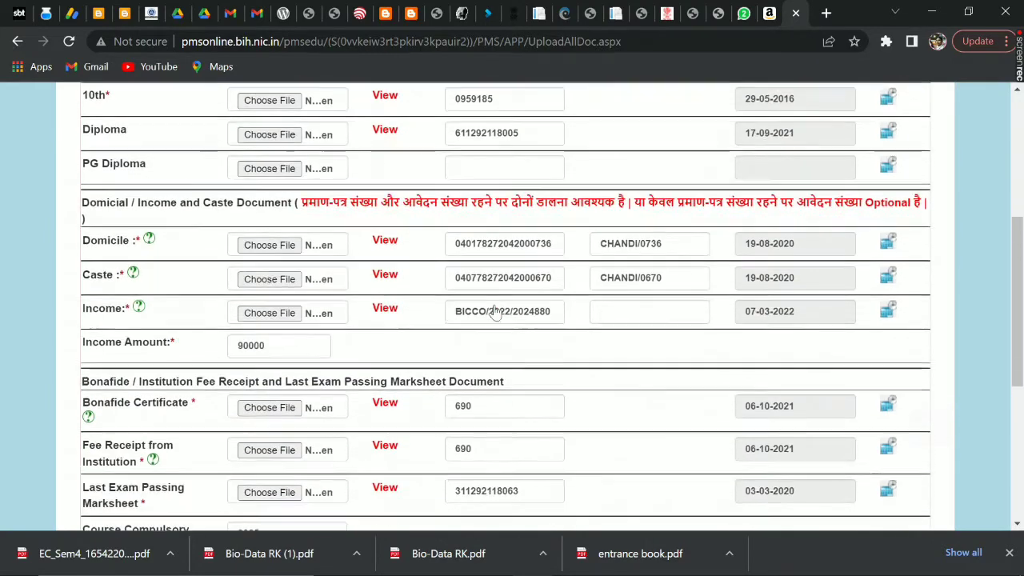
{"action": "scroll", "coordinate": [495, 312], "scroll_direction": "down", "scroll_amount": 2}
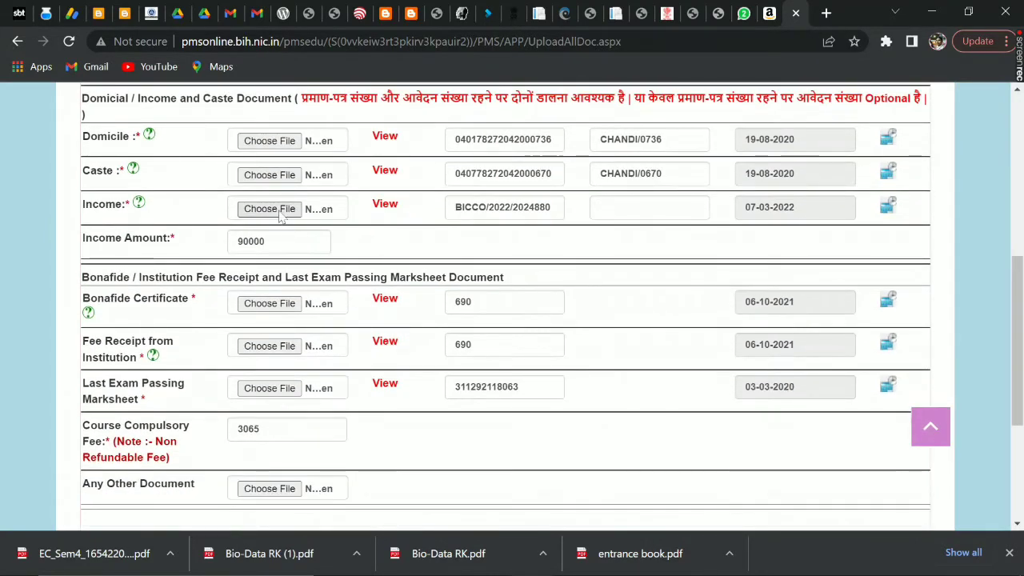
{"action": "left_click", "coordinate": [280, 214]}
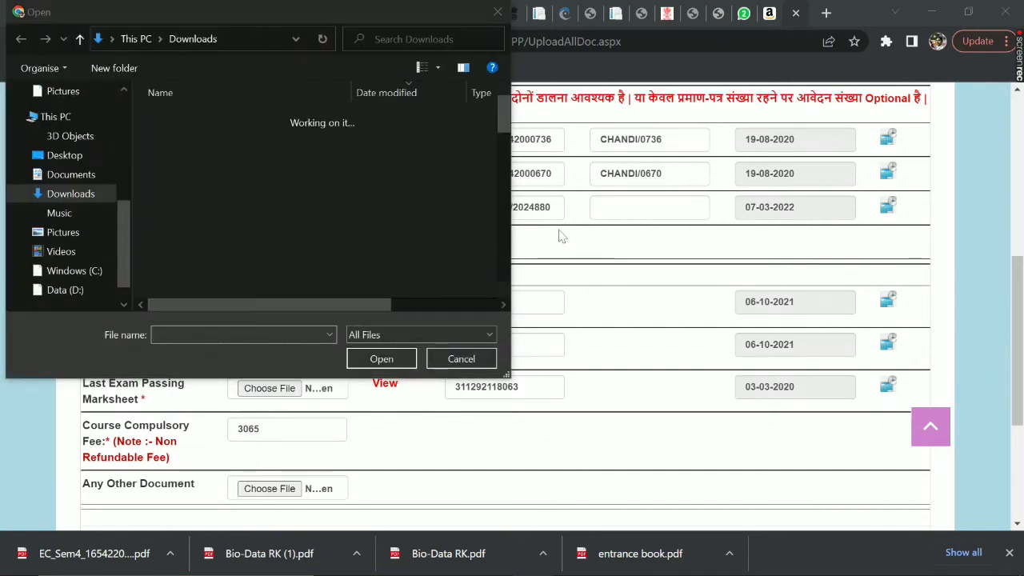
{"action": "left_click", "coordinate": [458, 360]}
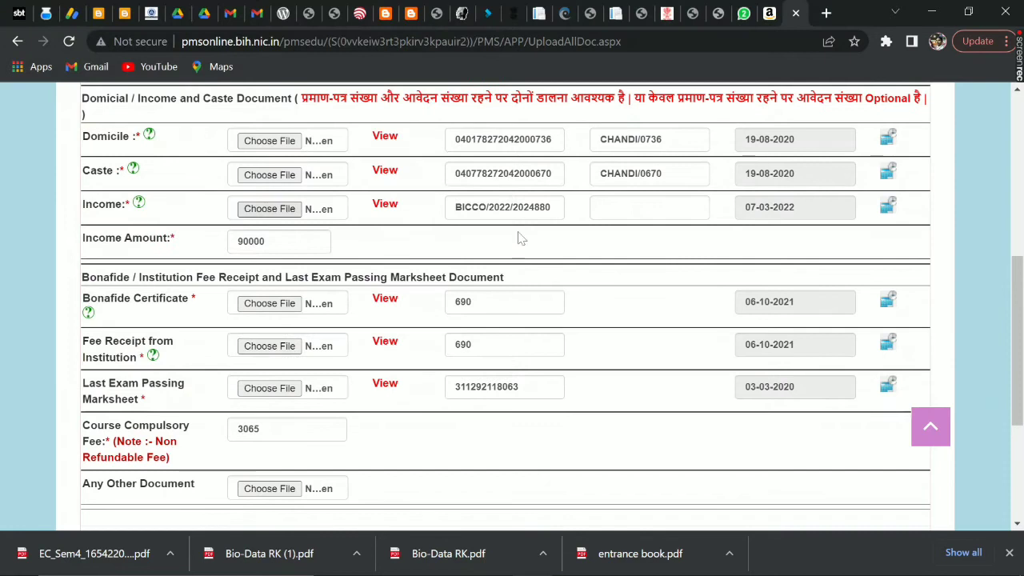
Step: Review the remaining upload form entries, from the certificate issue dates down to the course compulsory fee and file size note
{"action": "scroll", "coordinate": [519, 237], "scroll_direction": "up", "scroll_amount": 2}
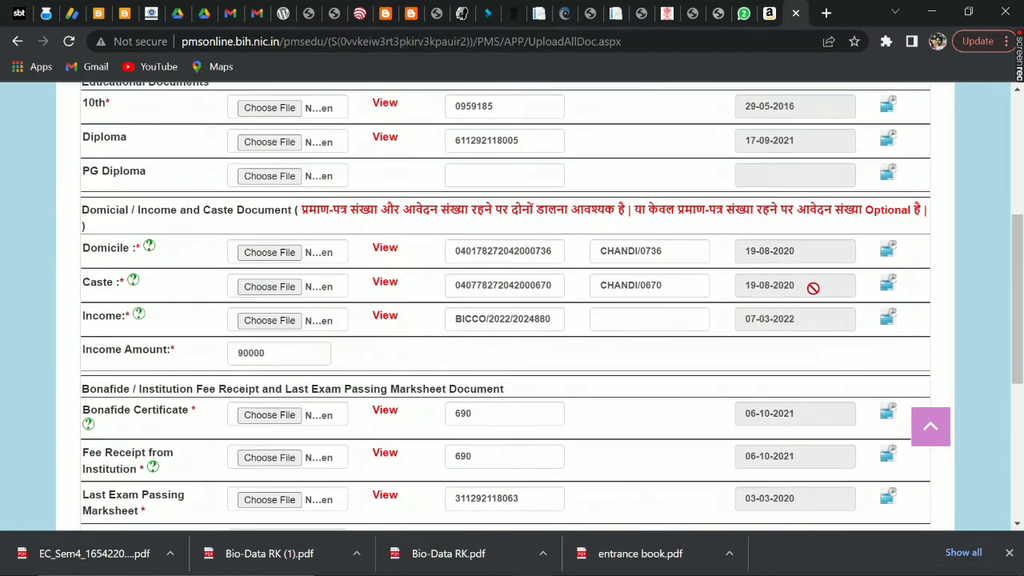
{"action": "scroll", "coordinate": [618, 384], "scroll_direction": "down", "scroll_amount": 1}
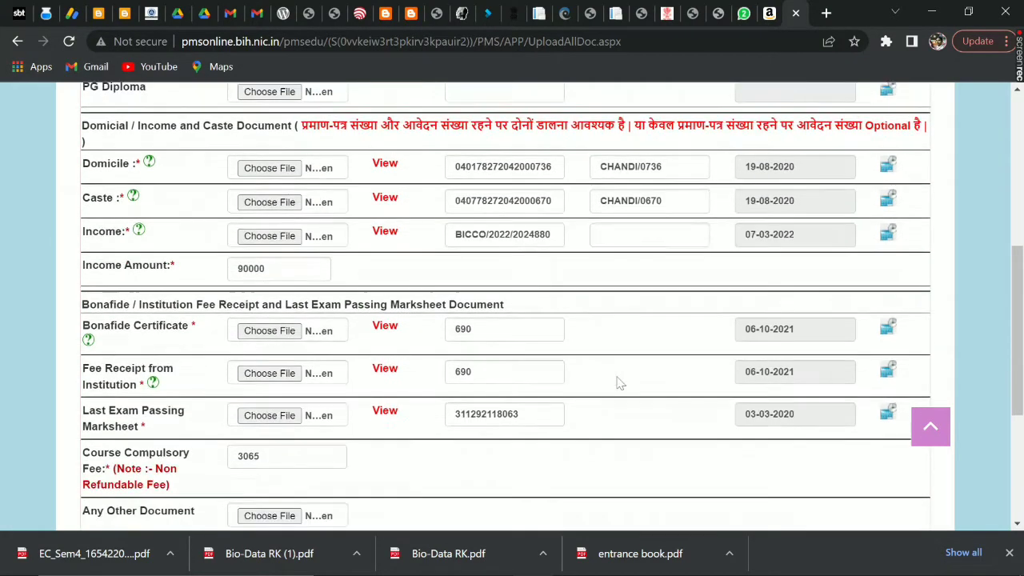
{"action": "scroll", "coordinate": [618, 383], "scroll_direction": "down", "scroll_amount": 3}
{"action": "scroll", "coordinate": [618, 384], "scroll_direction": "right", "scroll_amount": 1}
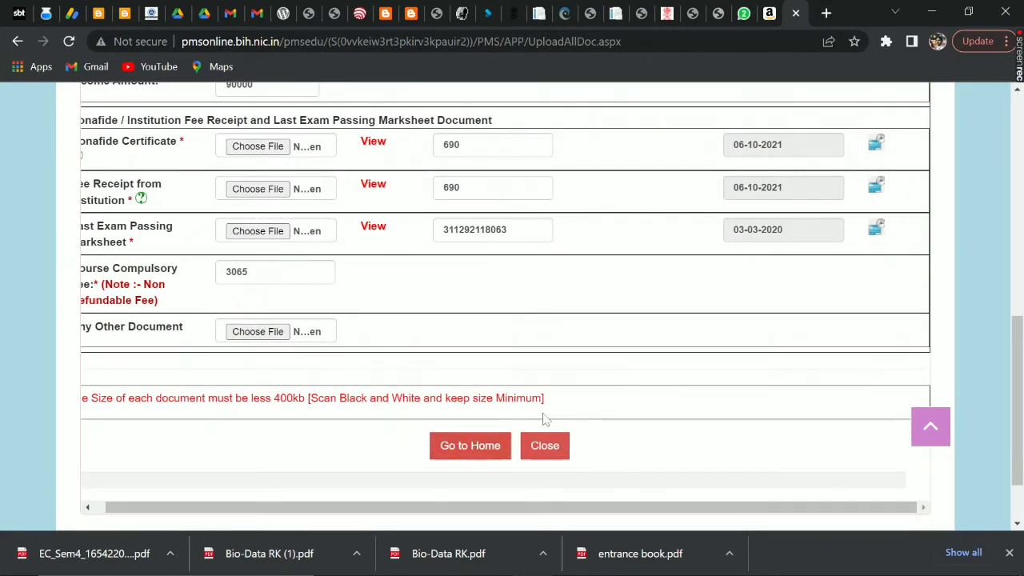
{"action": "scroll", "coordinate": [542, 417], "scroll_direction": "up", "scroll_amount": 2}
{"action": "scroll", "coordinate": [543, 417], "scroll_direction": "down", "scroll_amount": 4}
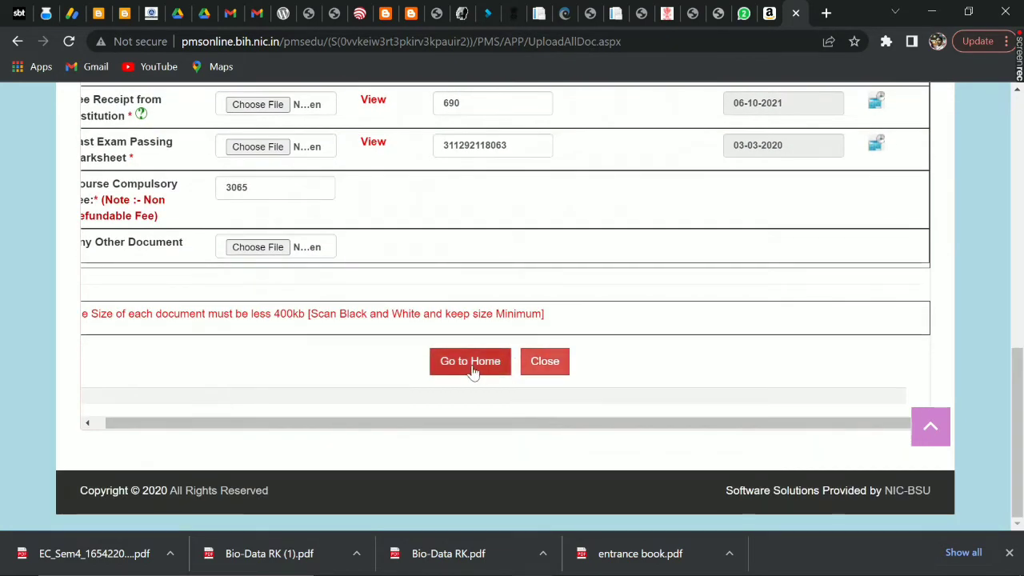
Step: Leave the document upload form for the student home page, and dismiss the required-fields update form without saving
{"action": "left_click", "coordinate": [553, 376]}
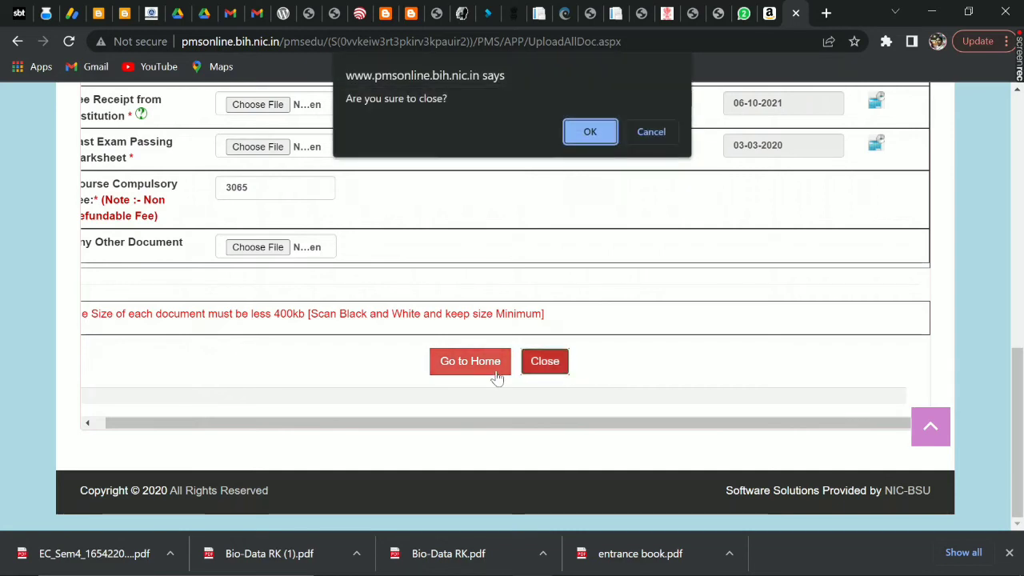
{"action": "left_click", "coordinate": [647, 136]}
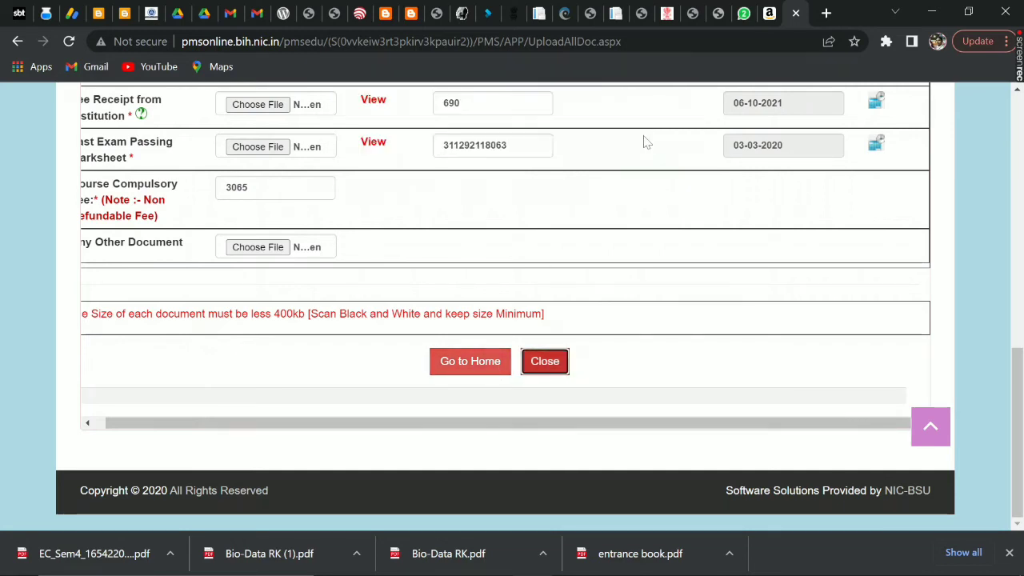
{"action": "left_click", "coordinate": [470, 362]}
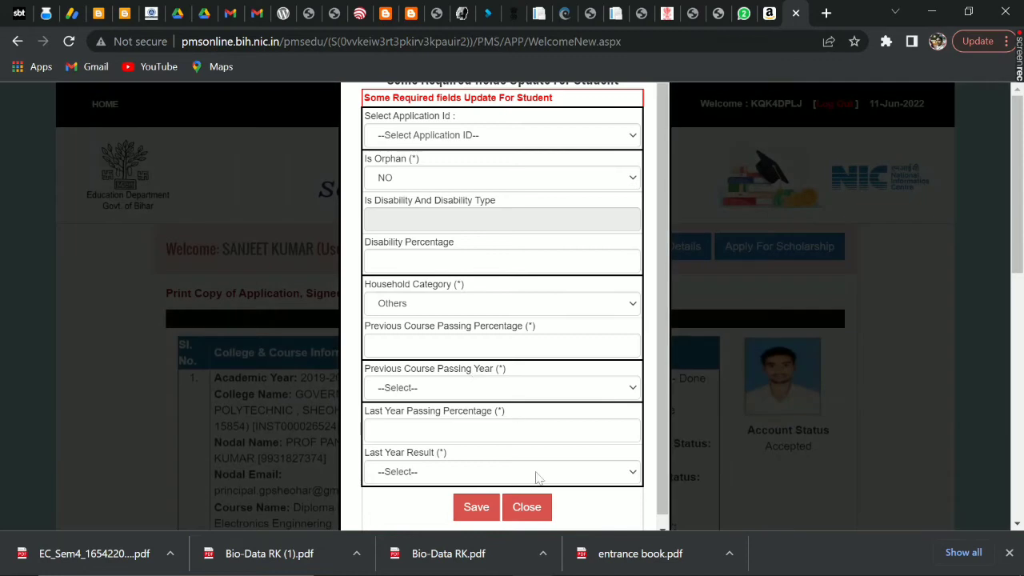
{"action": "left_click", "coordinate": [530, 512]}
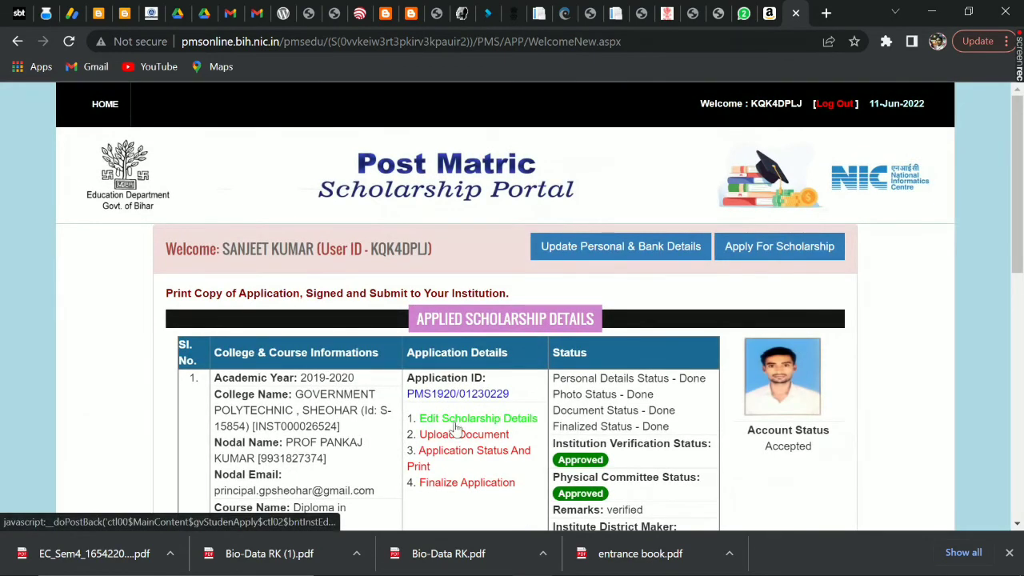
Step: Open the scholarship details of the 2019-2020 application for editing, review its institution and course entries, and return to the student home page
{"action": "left_click", "coordinate": [456, 424]}
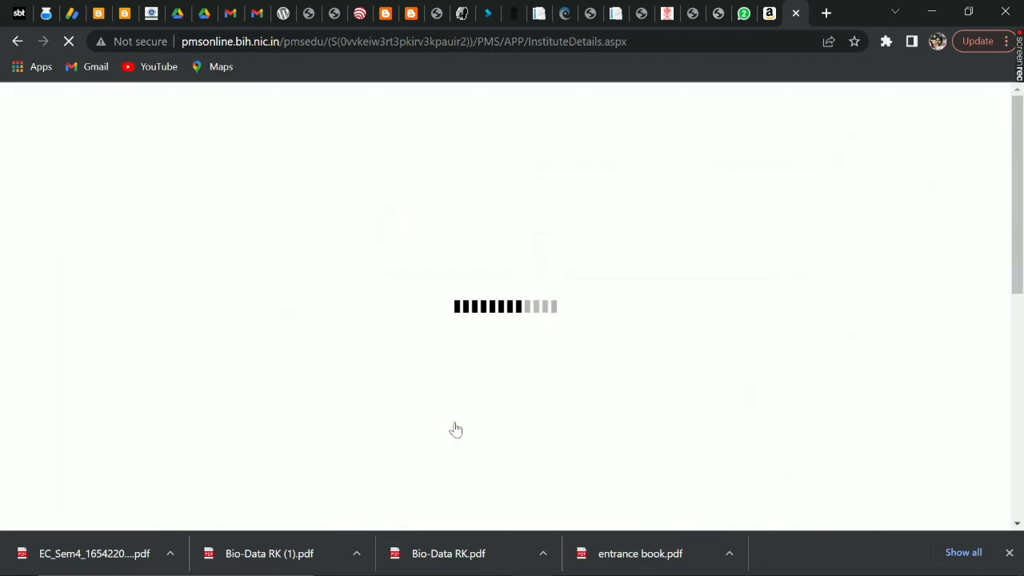
{"action": "scroll", "coordinate": [456, 430], "scroll_direction": "down", "scroll_amount": 3}
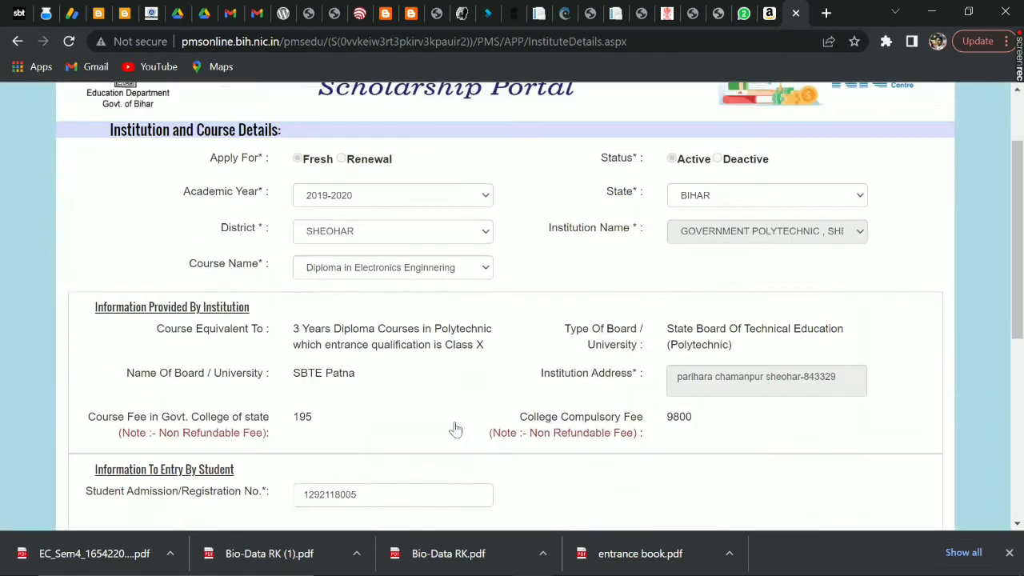
{"action": "scroll", "coordinate": [456, 430], "scroll_direction": "down", "scroll_amount": 4}
{"action": "scroll", "coordinate": [456, 430], "scroll_direction": "up", "scroll_amount": 5}
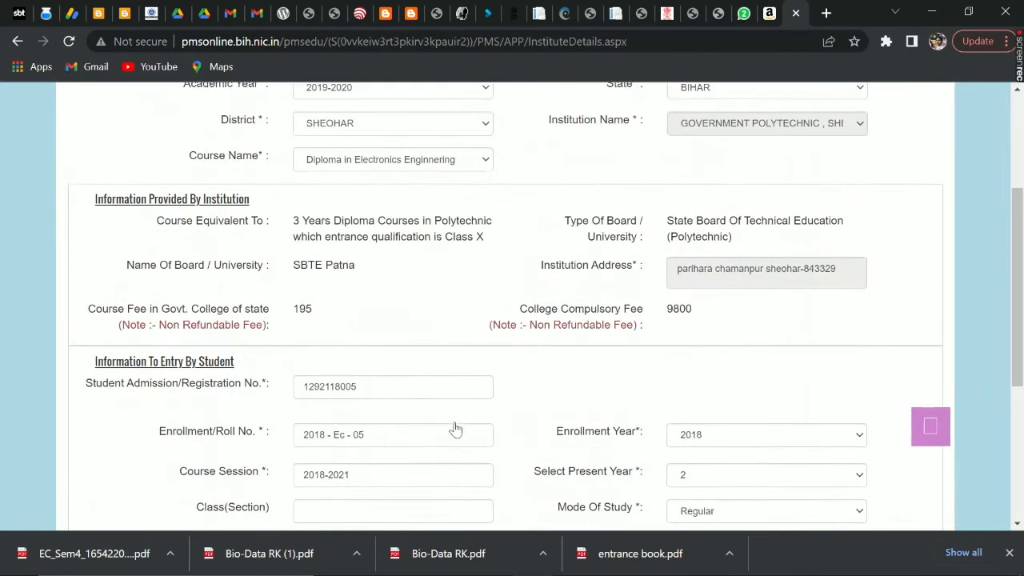
{"action": "scroll", "coordinate": [455, 430], "scroll_direction": "down", "scroll_amount": 5}
{"action": "left_click", "coordinate": [161, 399]}
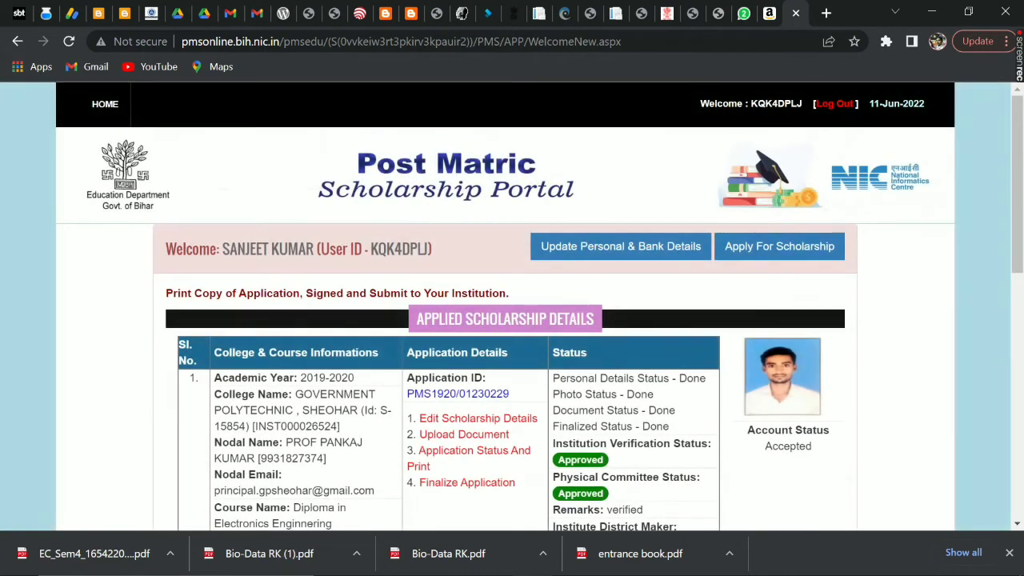
Step: Examine the finalized, institution verification, committee and payment statuses of the 2019-2020 and 2020-2021 applications
{"action": "scroll", "coordinate": [311, 423], "scroll_direction": "down", "scroll_amount": 2}
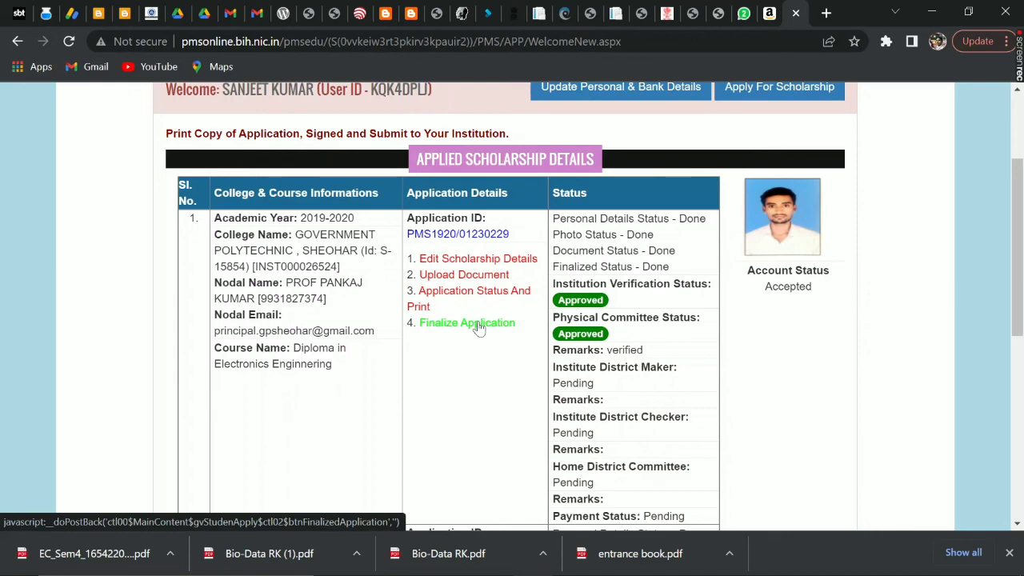
{"action": "scroll", "coordinate": [600, 232], "scroll_direction": "up", "scroll_amount": 3}
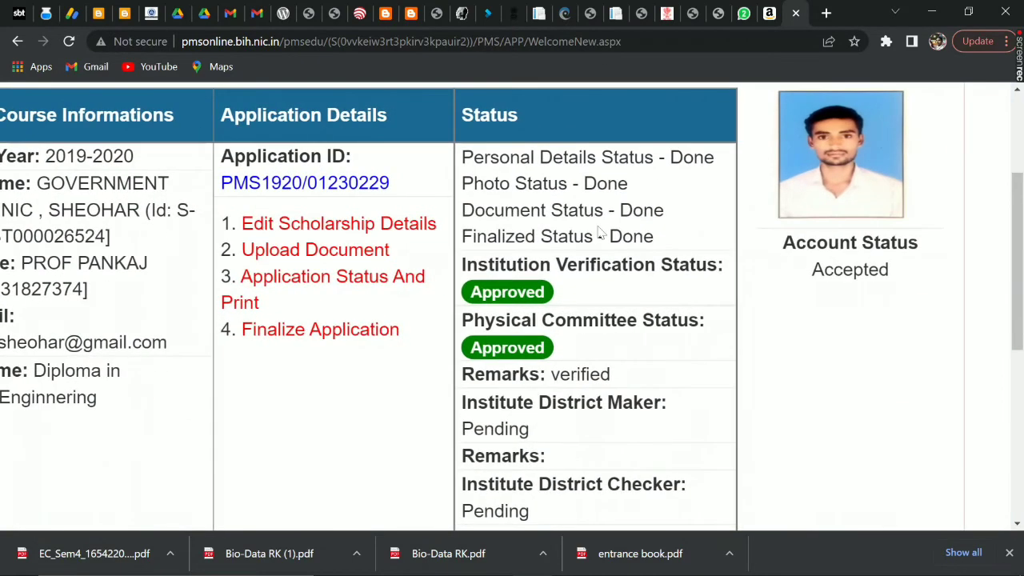
{"action": "scroll", "coordinate": [600, 232], "scroll_direction": "up", "scroll_amount": 3}
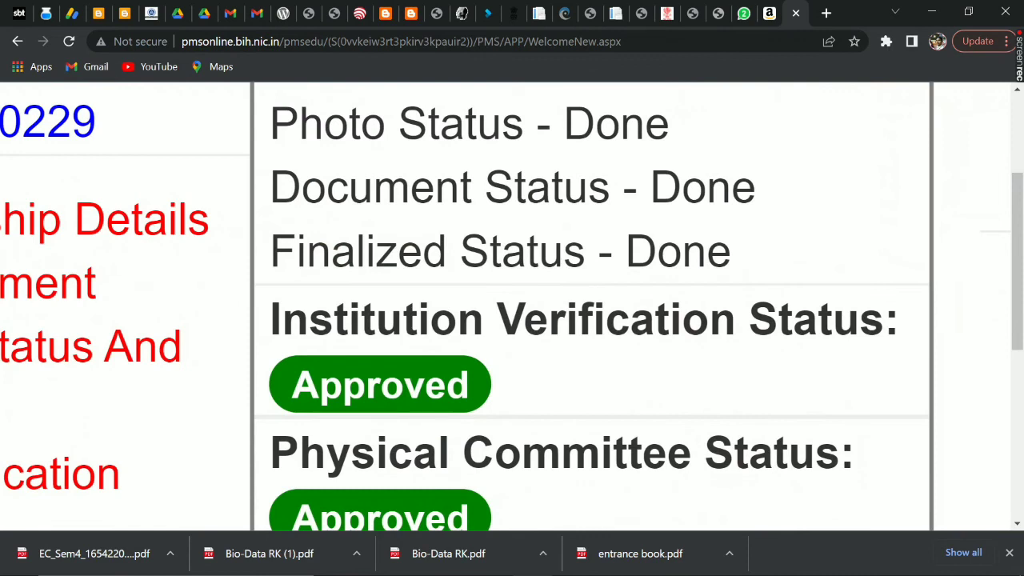
{"action": "double_click", "coordinate": [754, 254]}
{"action": "left_click", "coordinate": [752, 254]}
{"action": "scroll", "coordinate": [752, 254], "scroll_direction": "down", "scroll_amount": 5}
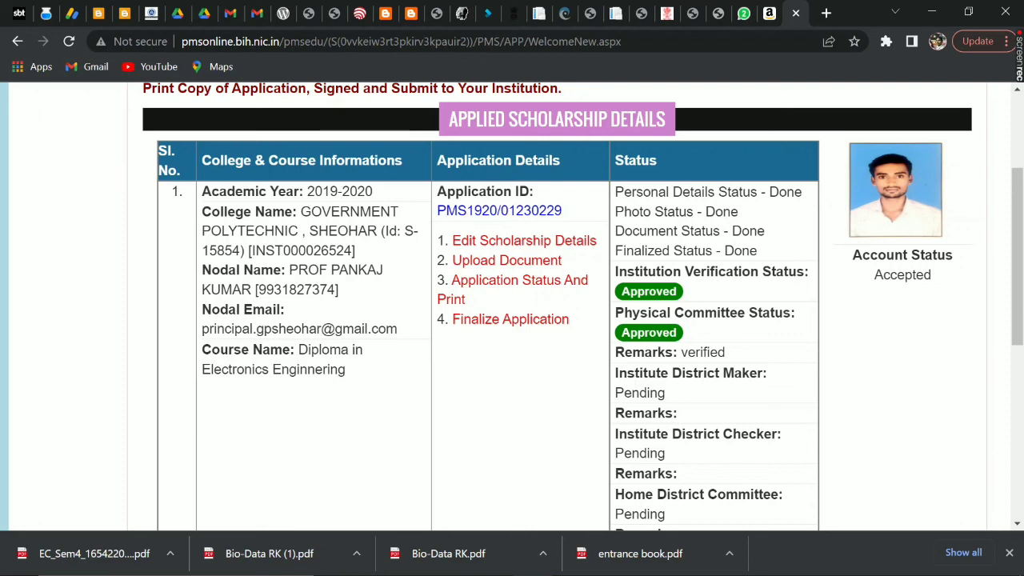
{"action": "scroll", "coordinate": [744, 275], "scroll_direction": "up", "scroll_amount": 3}
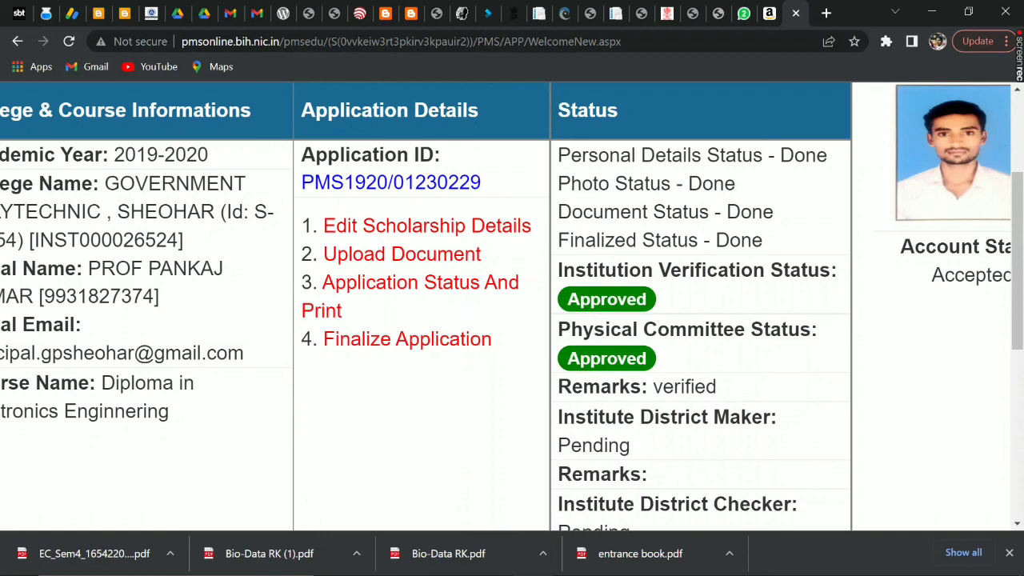
{"action": "scroll", "coordinate": [717, 279], "scroll_direction": "down", "scroll_amount": 3}
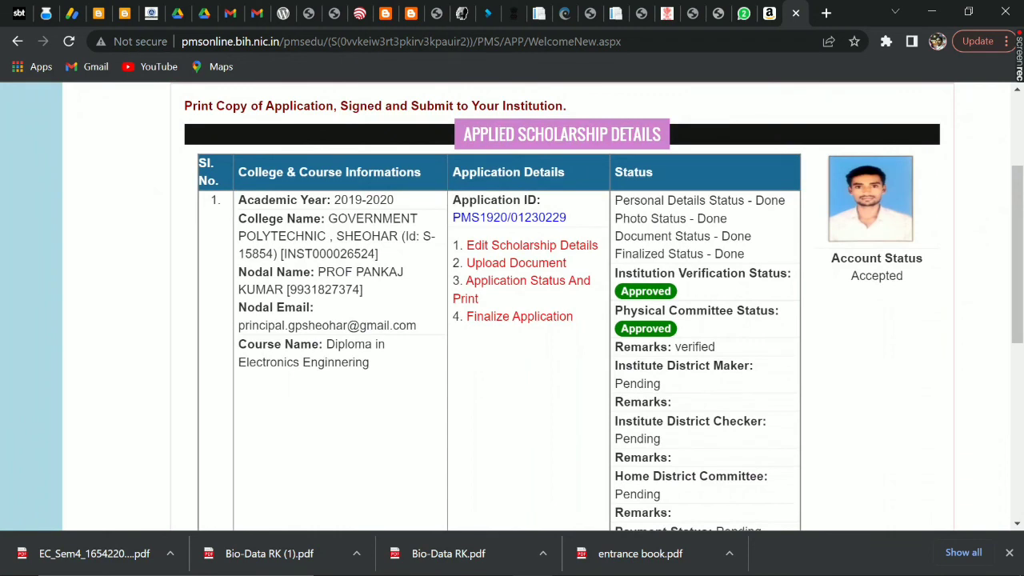
{"action": "scroll", "coordinate": [750, 286], "scroll_direction": "down", "scroll_amount": 5}
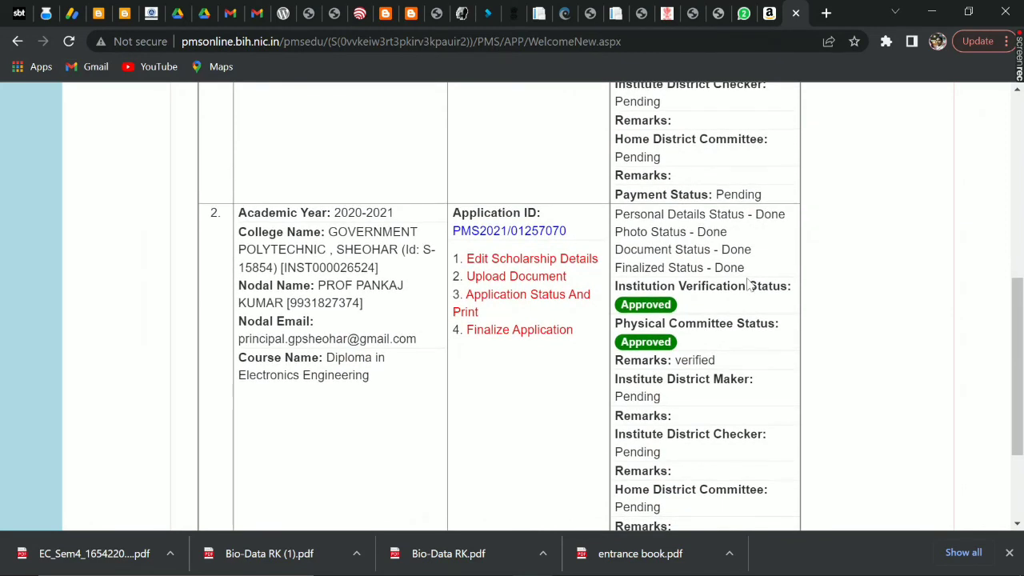
Step: Open the page for updating the student's personal and bank details
{"action": "scroll", "coordinate": [751, 285], "scroll_direction": "up", "scroll_amount": 8}
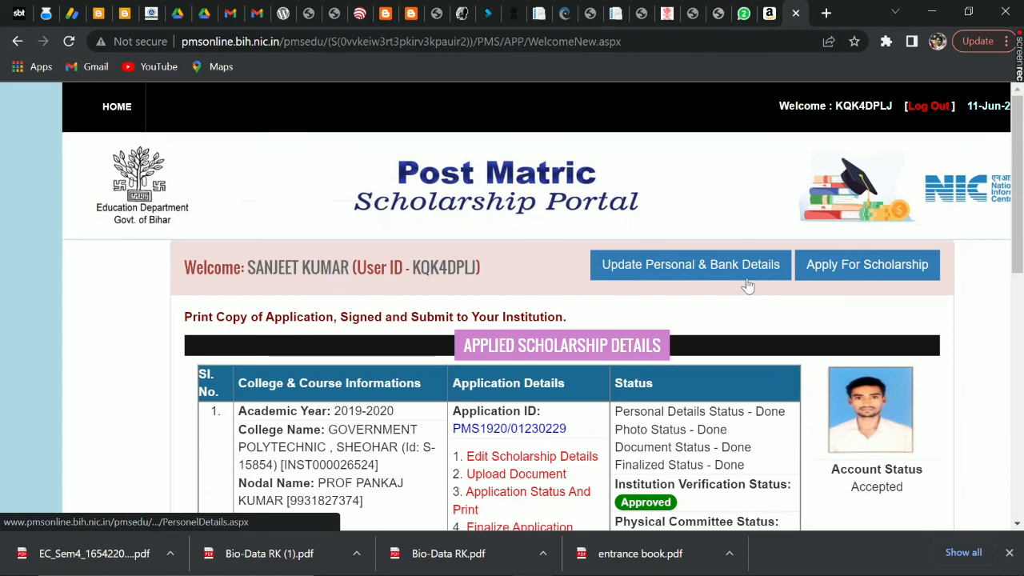
{"action": "left_click", "coordinate": [746, 280]}
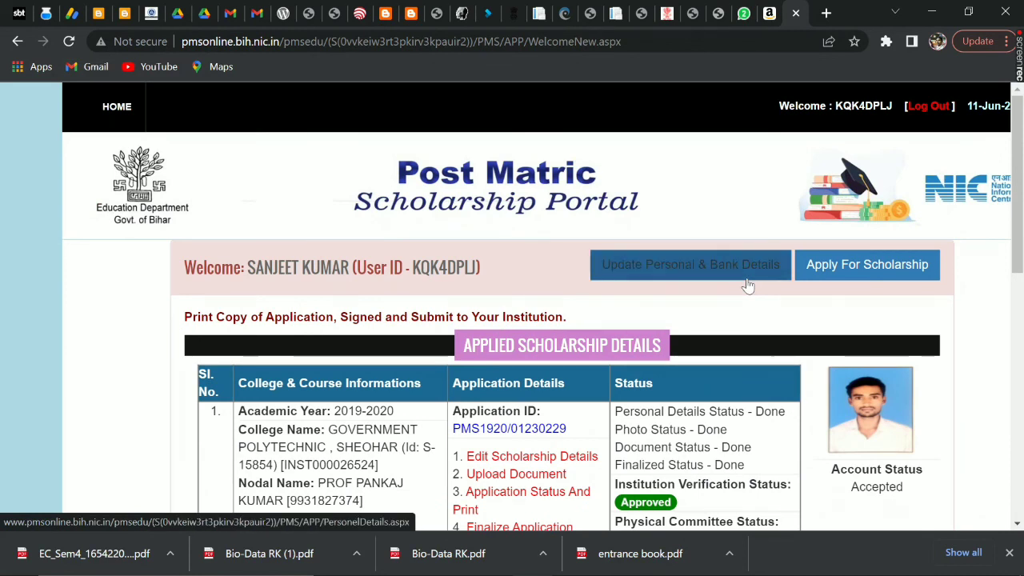